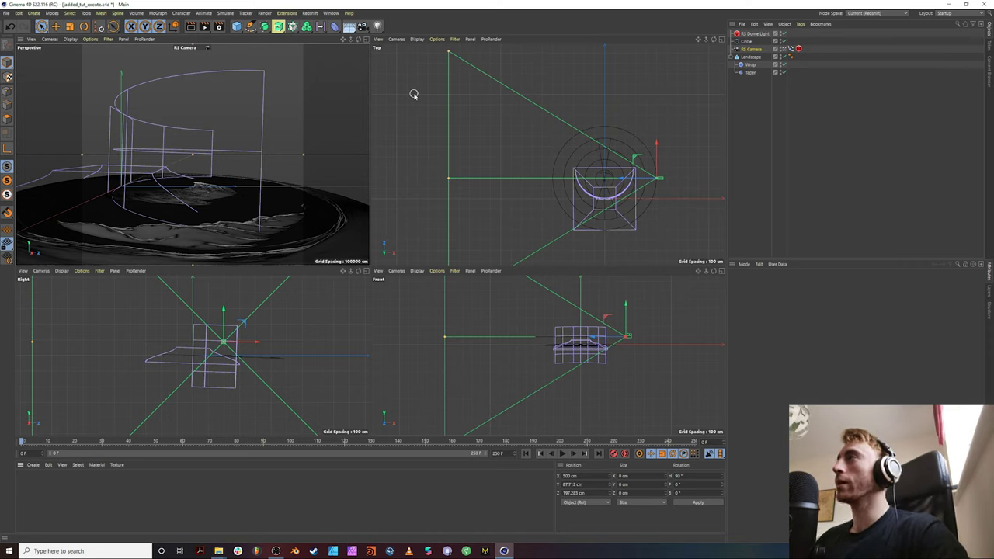
Examine the finished landscape scene in the top view with the RS Camera selected and scrub through its animation
left_click(414, 94)
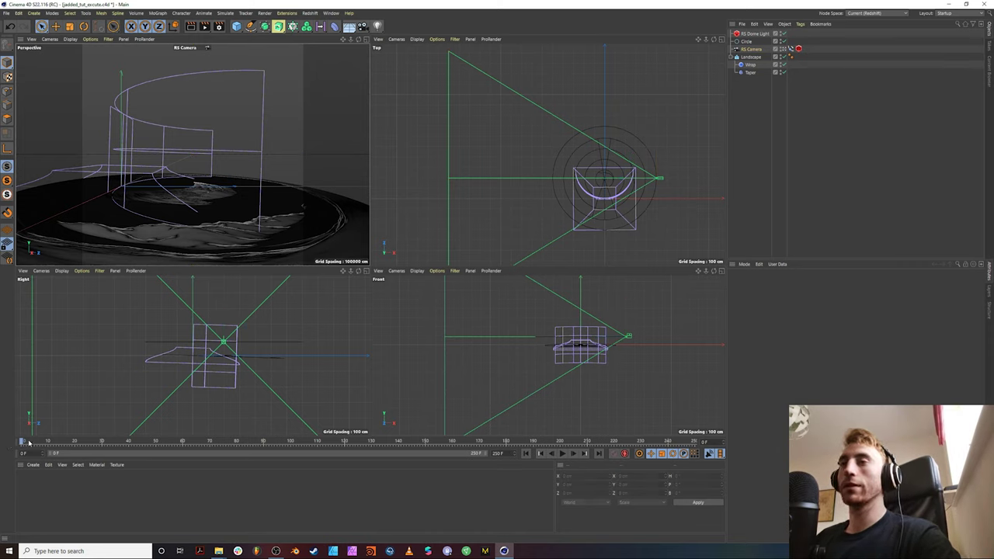
left_click_drag(22, 443, 0, 415)
middle_click(559, 182)
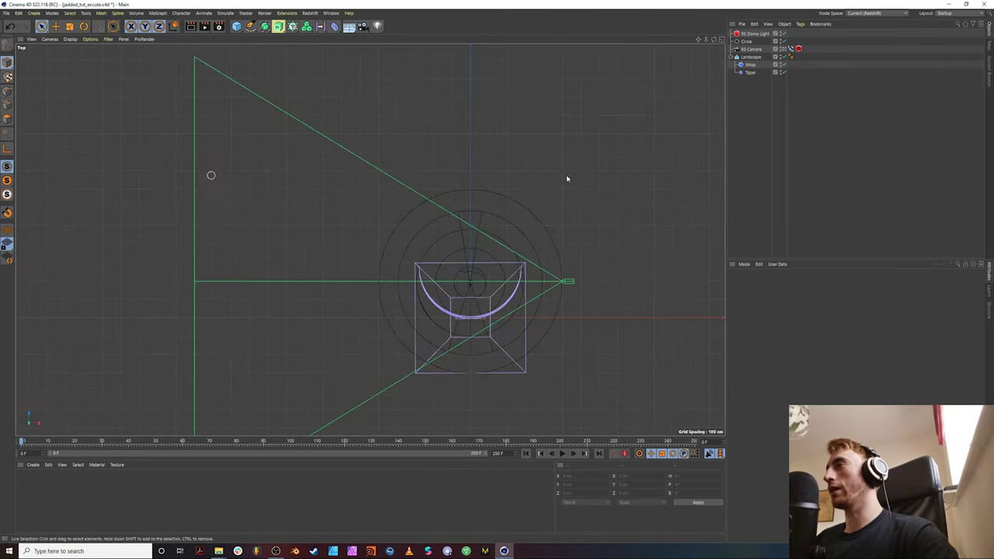
scroll(535, 235, "down", 2)
left_click(747, 50)
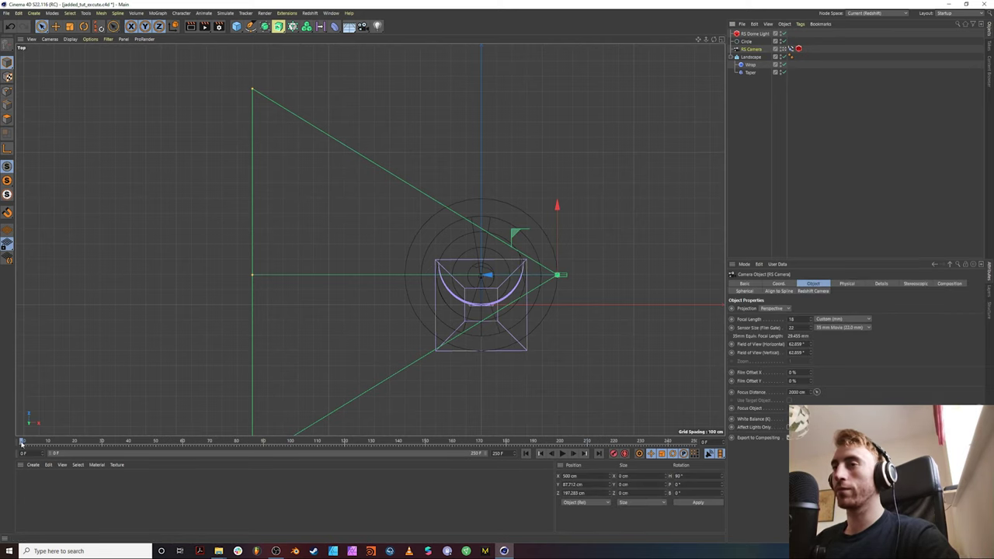
left_click_drag(22, 441, 365, 442)
middle_click(245, 232)
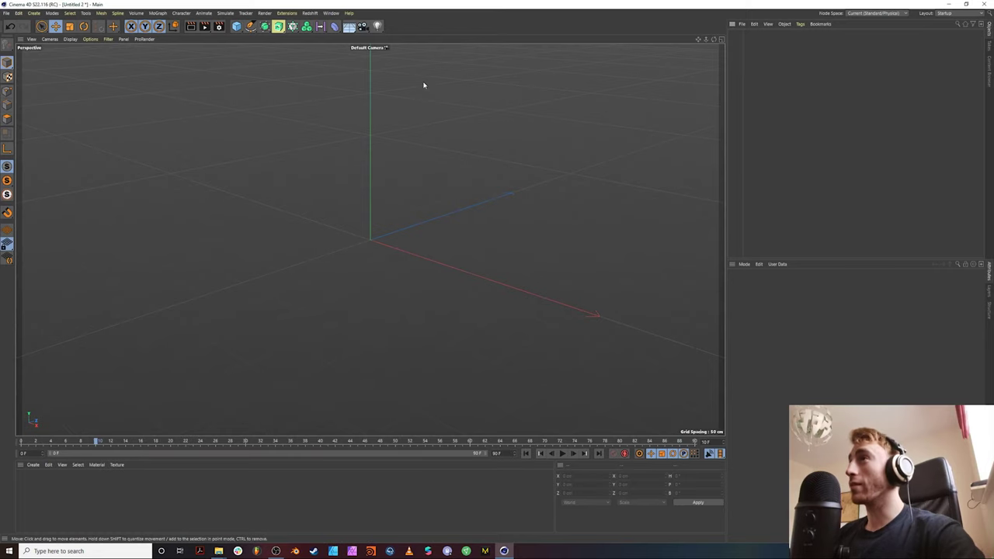
Add a Landscape primitive to the empty scene and set its height to 260 cm
left_click(241, 29)
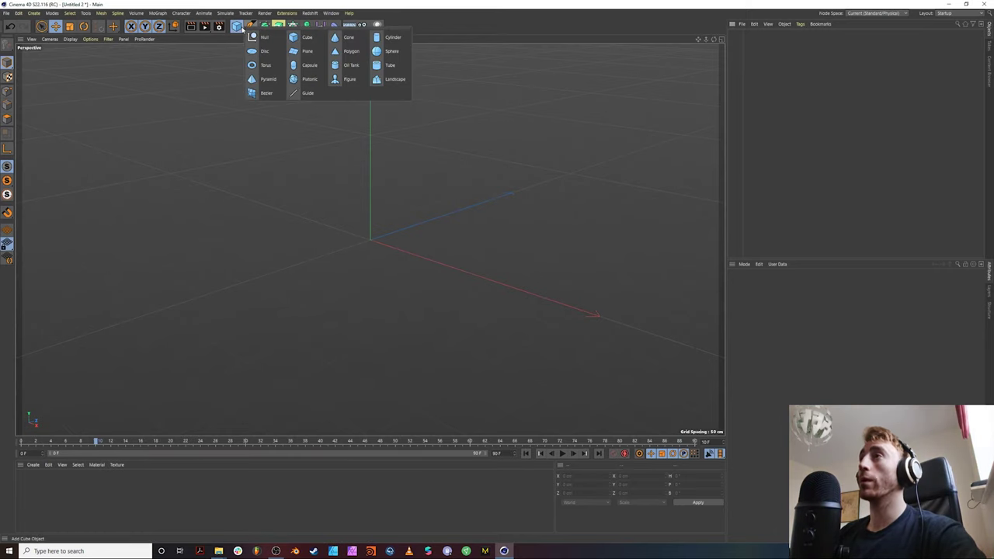
left_click(392, 79)
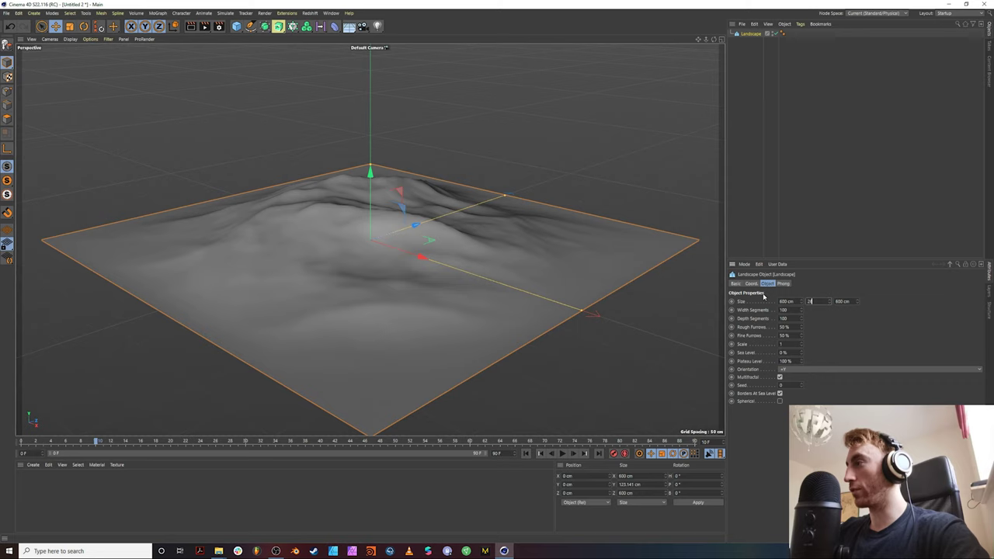
type("280")
key("Return")
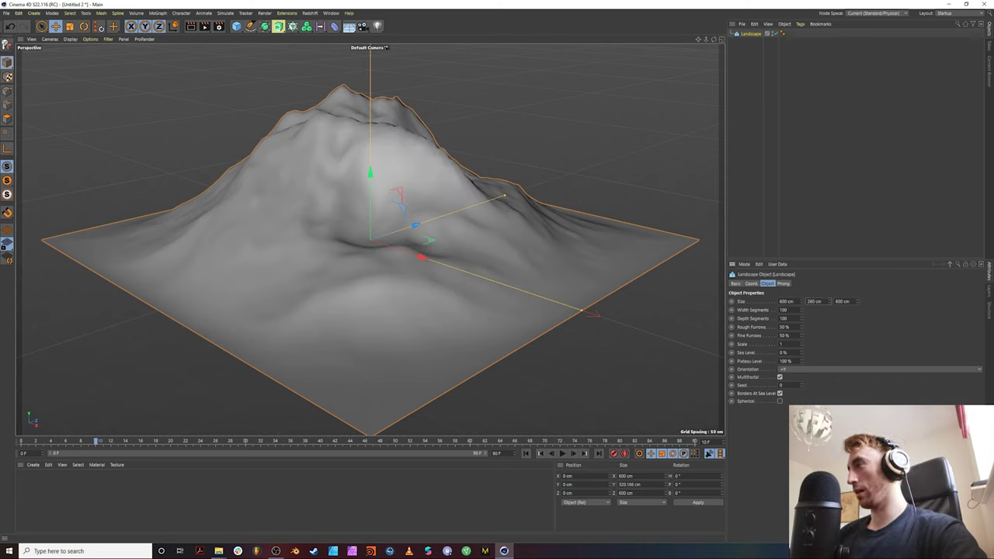
Set the landscape's width segments and depth segments to 500 each
left_click_drag(786, 310, 776, 310)
type("5")
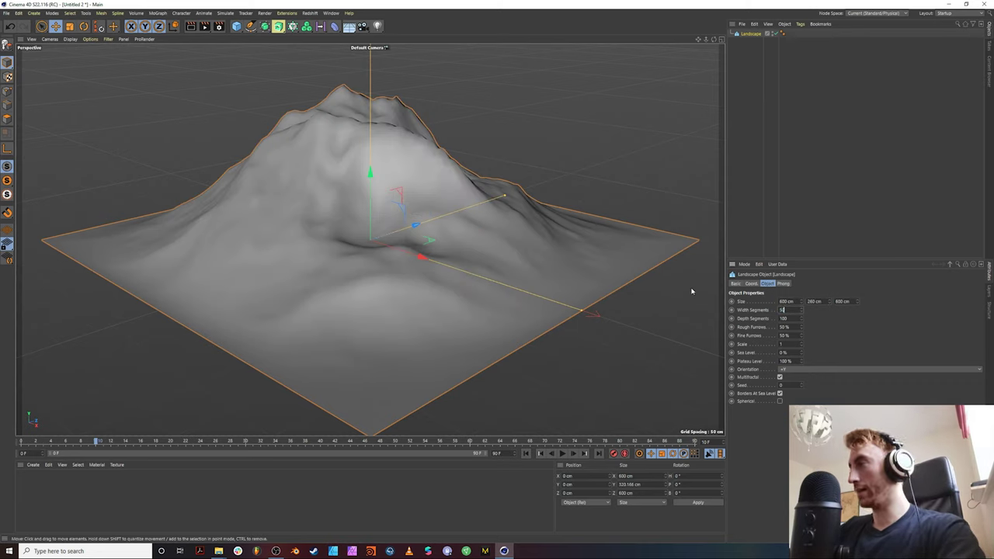
type("00")
key("Tab")
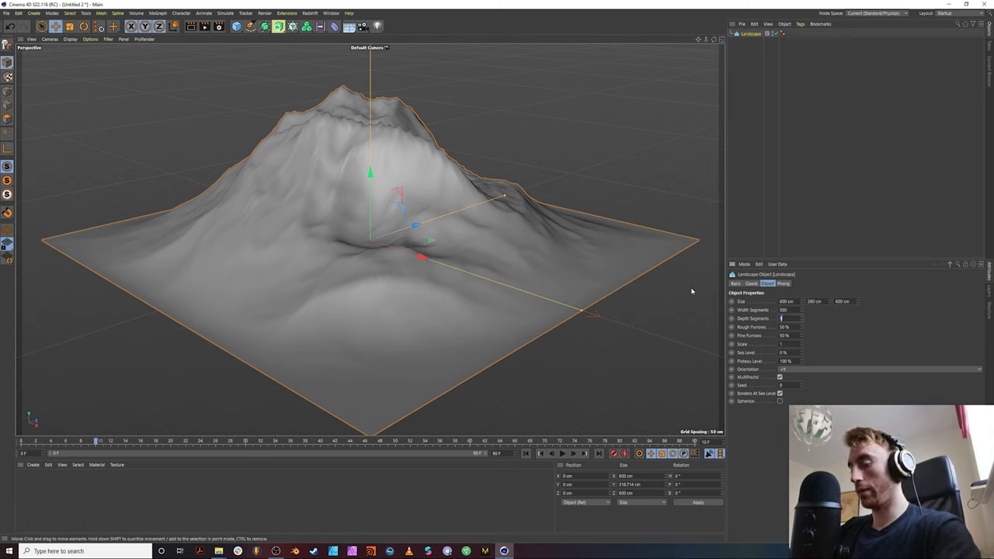
type("500")
key("Tab")
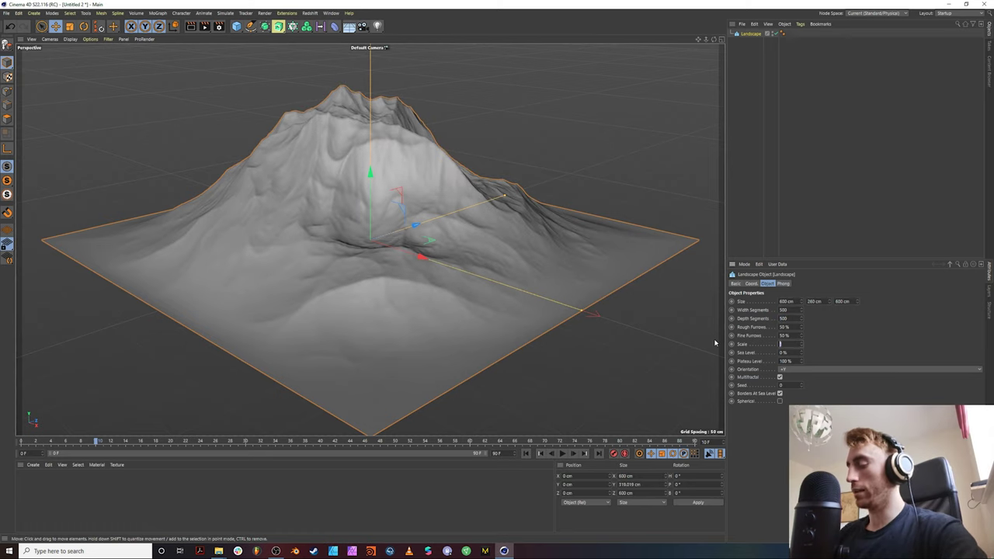
Keyframe the landscape's Scale at 0.2 and Sea Level at 50 % on frame 0, with Multifractal turned off
type("0.2")
key("Return")
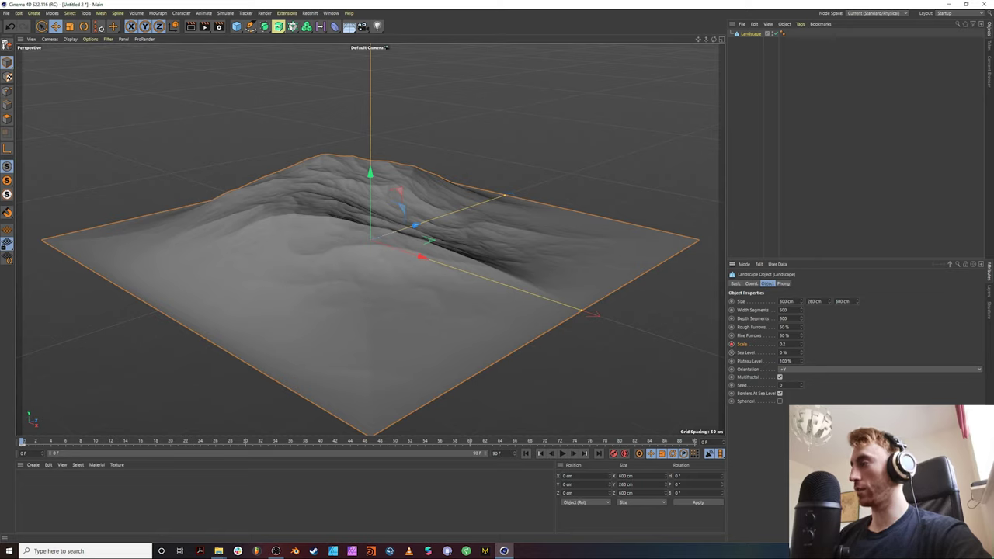
type("50")
key("Return")
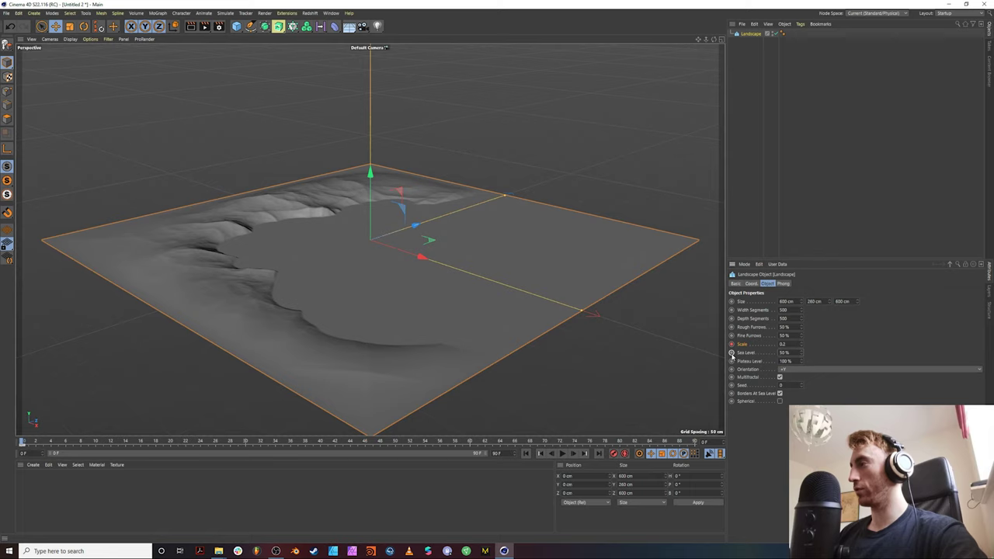
left_click(779, 378)
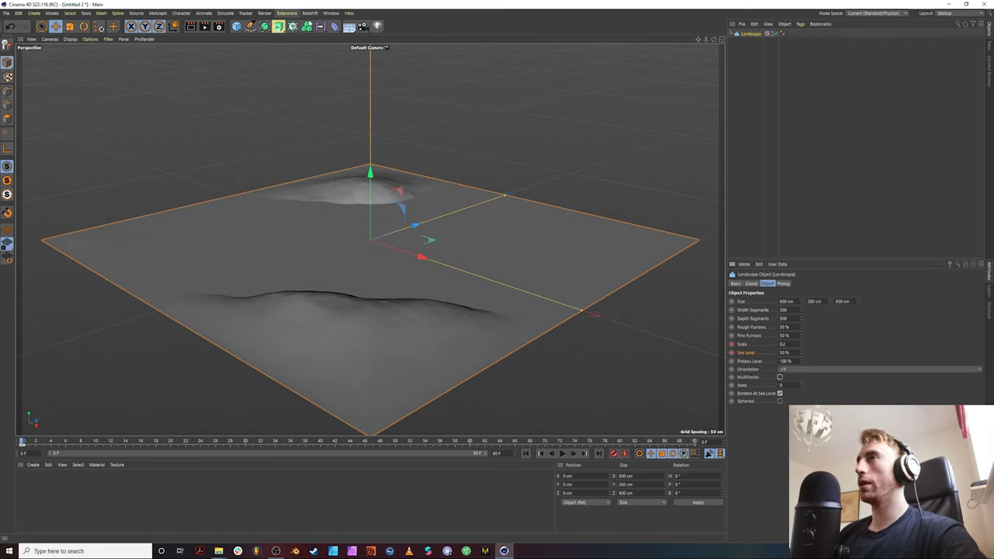
Add a Taper deformer as a child of the landscape and fit it to its parent
left_click(334, 26)
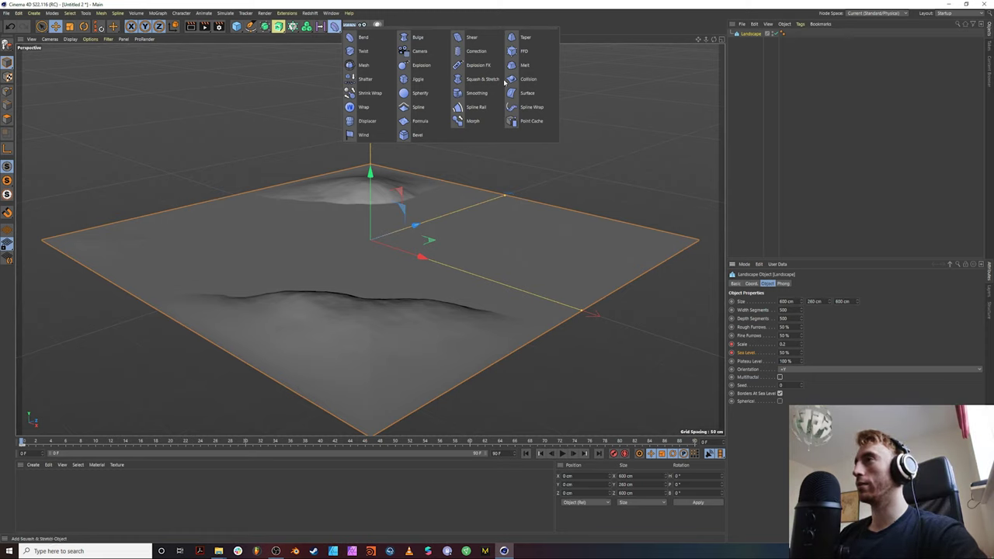
left_click(522, 37)
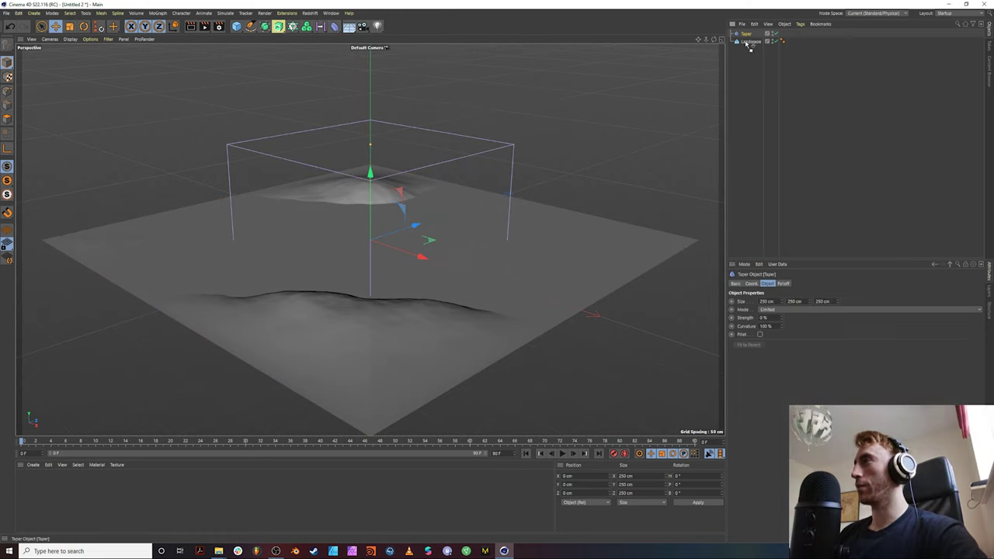
left_click_drag(748, 44, 749, 42)
left_click(748, 343)
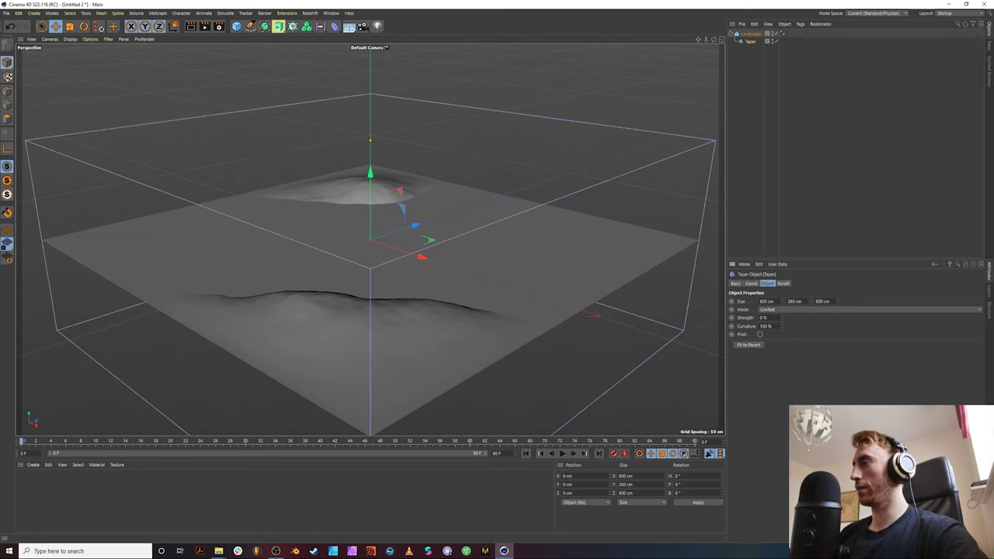
Set the Taper deformer's strength to 50 % and enable Fillet
left_click_drag(766, 318, 722, 313)
type("5")
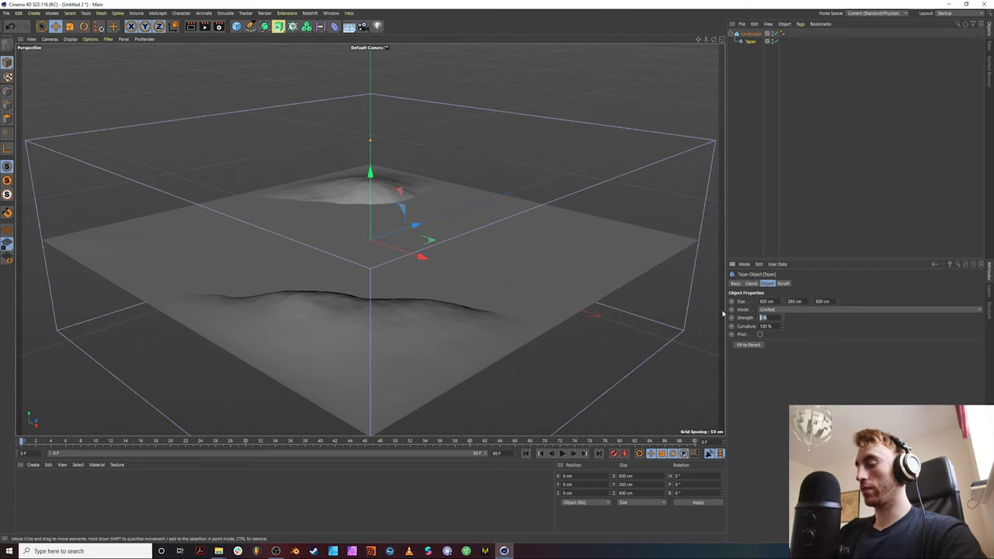
type("0")
key("Return")
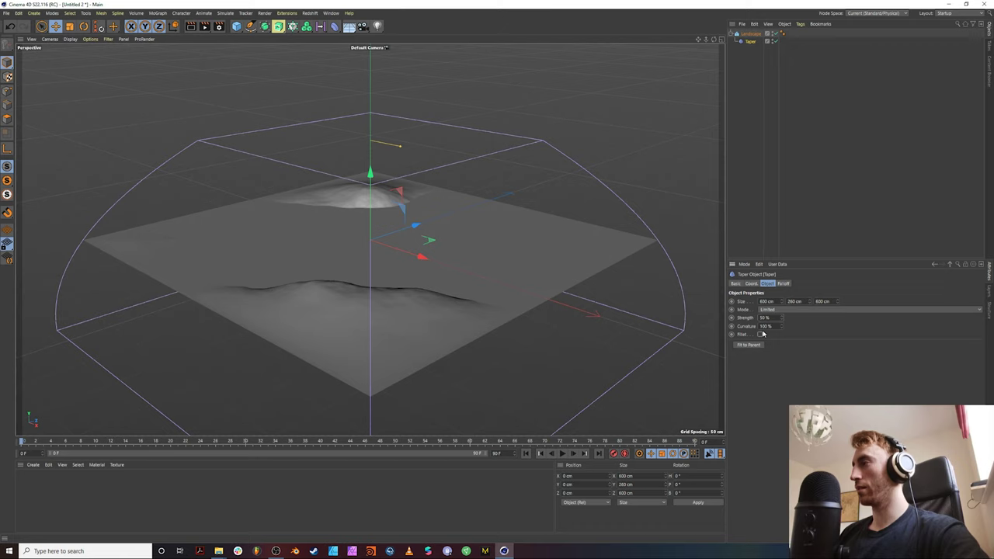
left_click(760, 334)
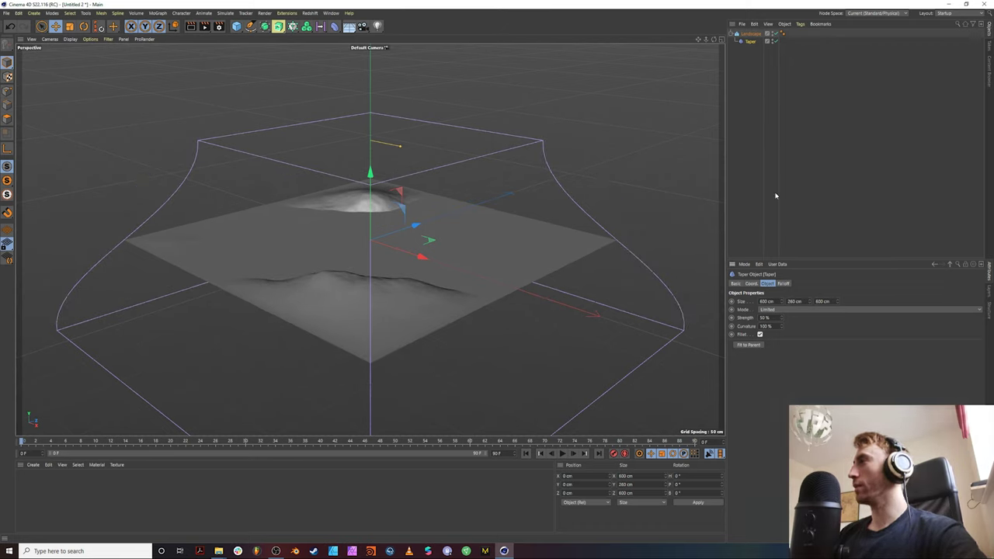
Add a Wrap deformer as a child of the landscape, above the Taper
left_click(335, 28)
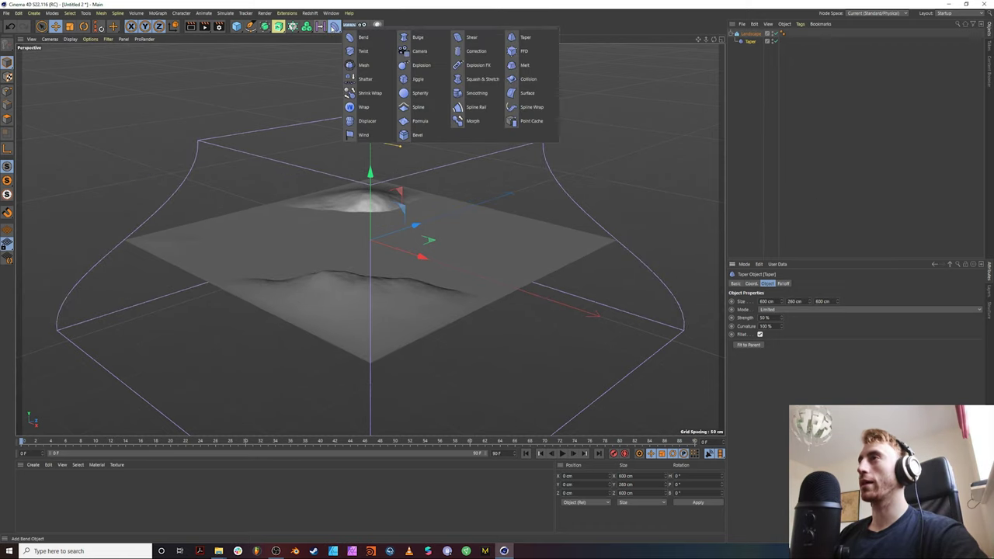
left_click(364, 106)
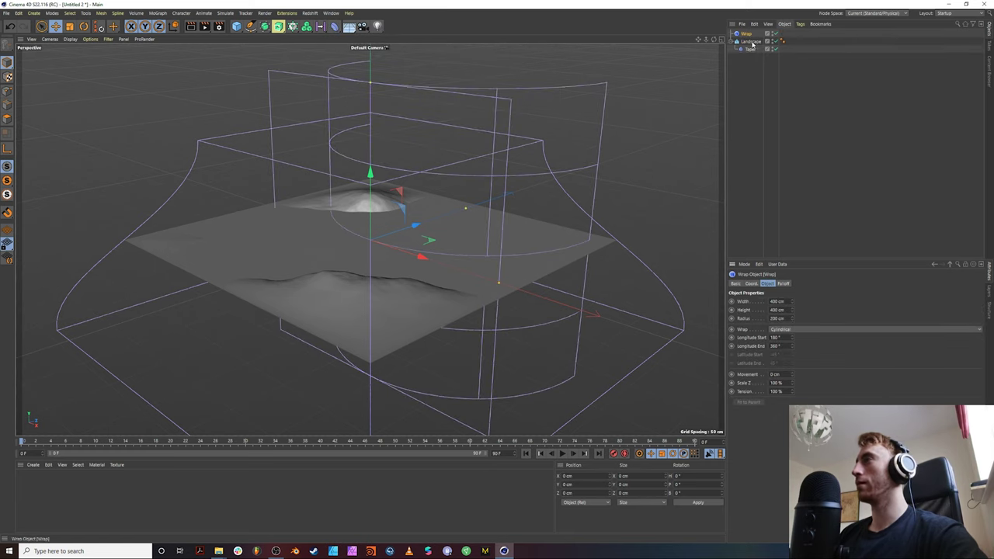
left_click_drag(744, 44, 745, 45)
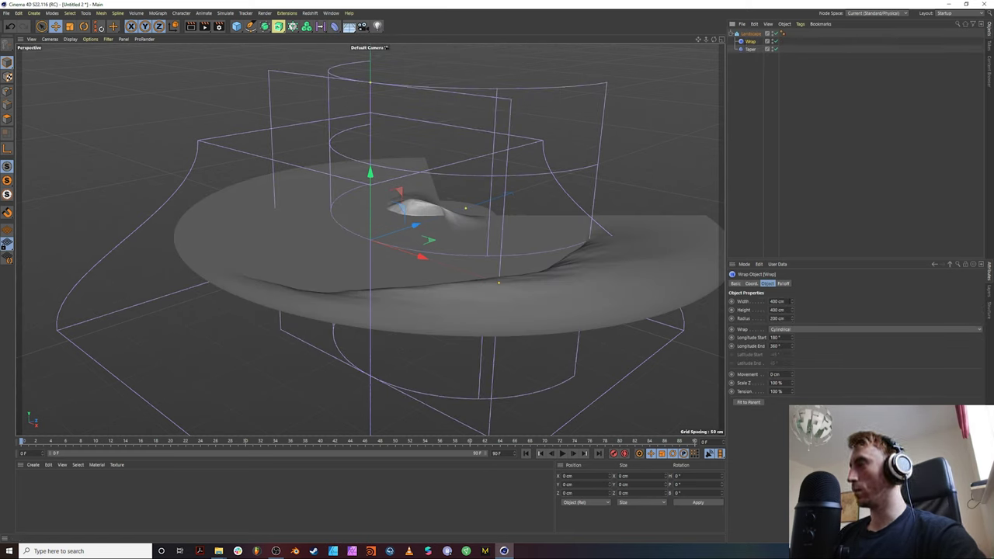
Set the Wrap deformer's width to 150 cm and its radius to 270 cm
left_click_drag(786, 301, 687, 291)
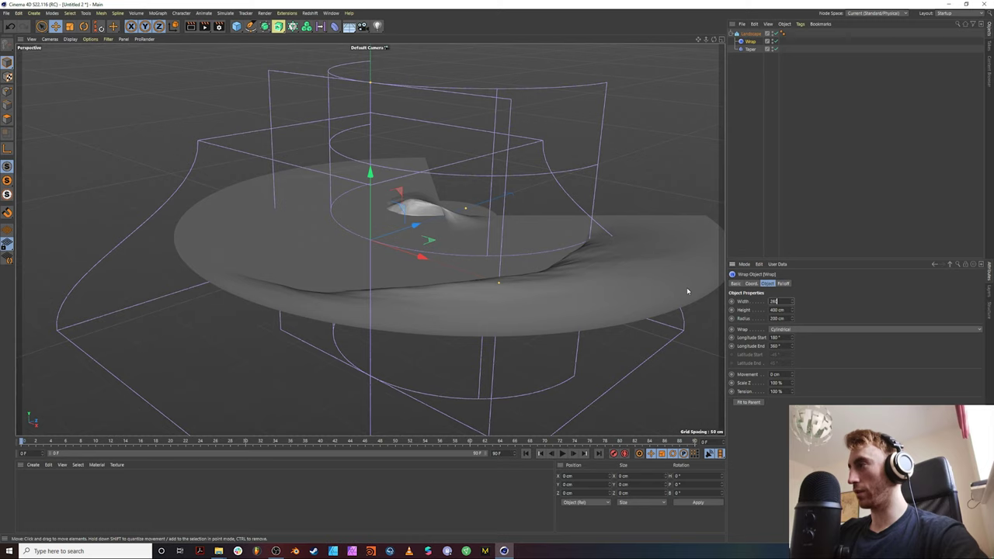
key("Return")
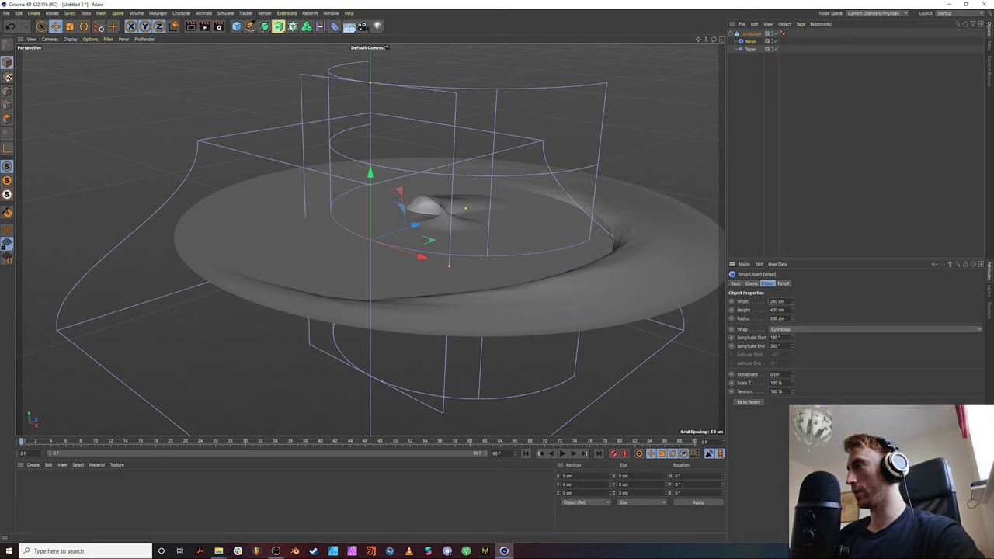
key("Return")
type("1")
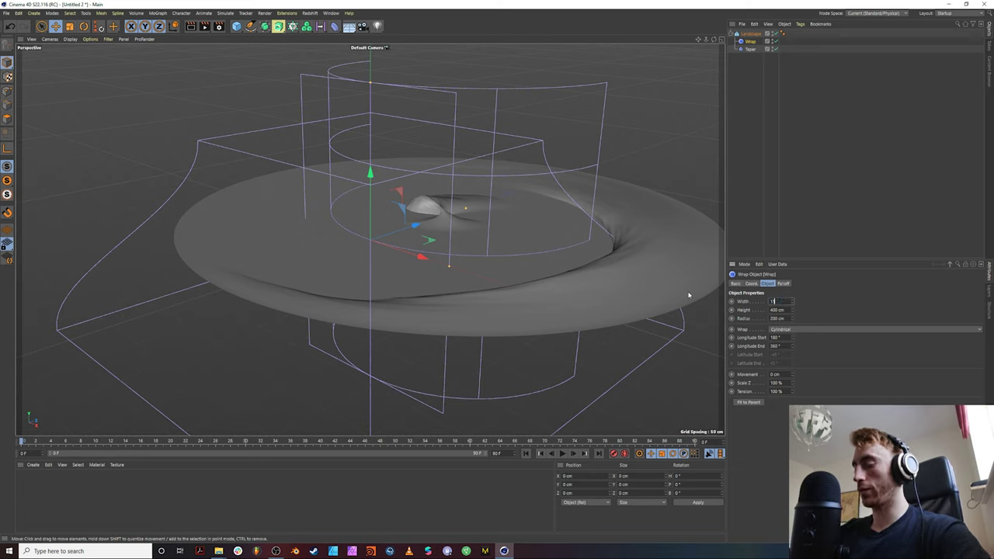
type("50")
key("Return")
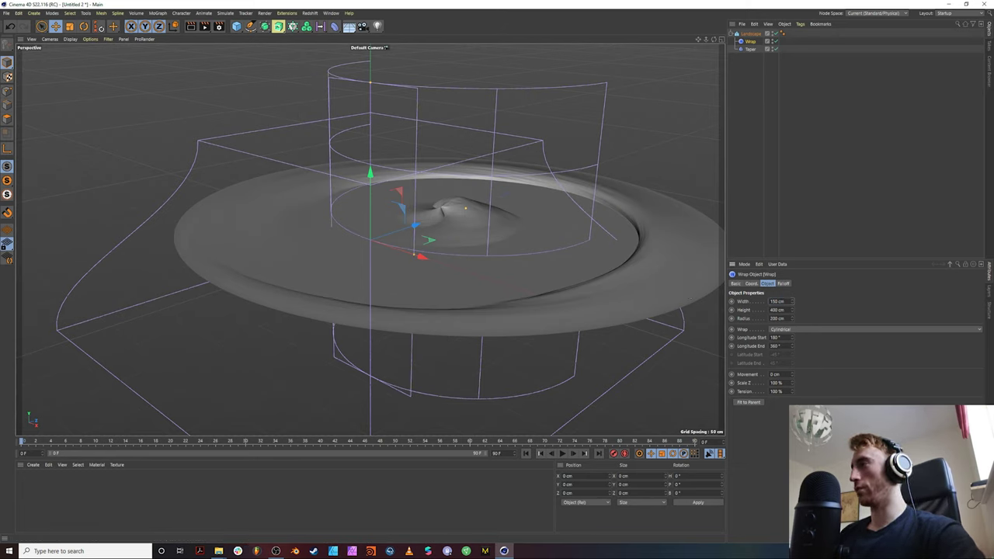
left_click(776, 318)
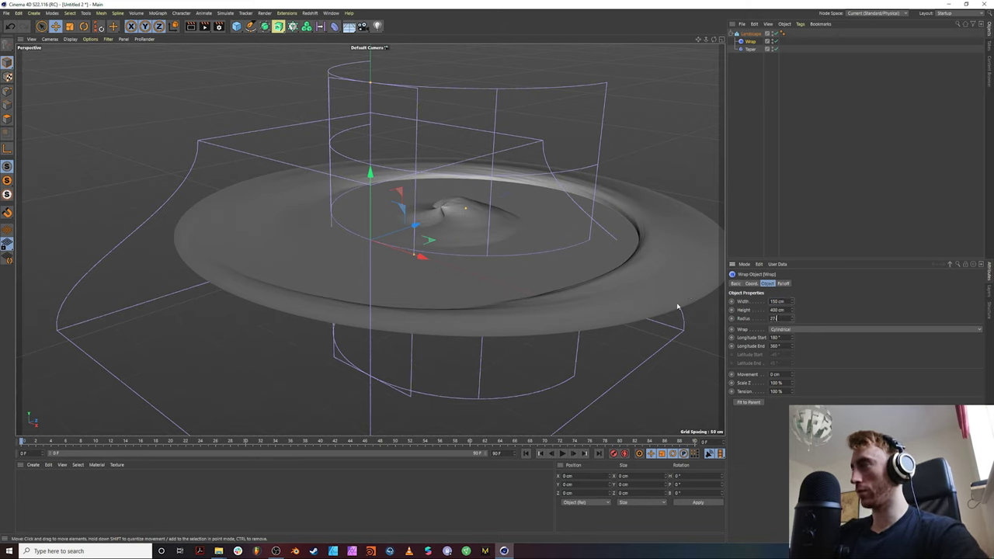
type("270")
key("Return")
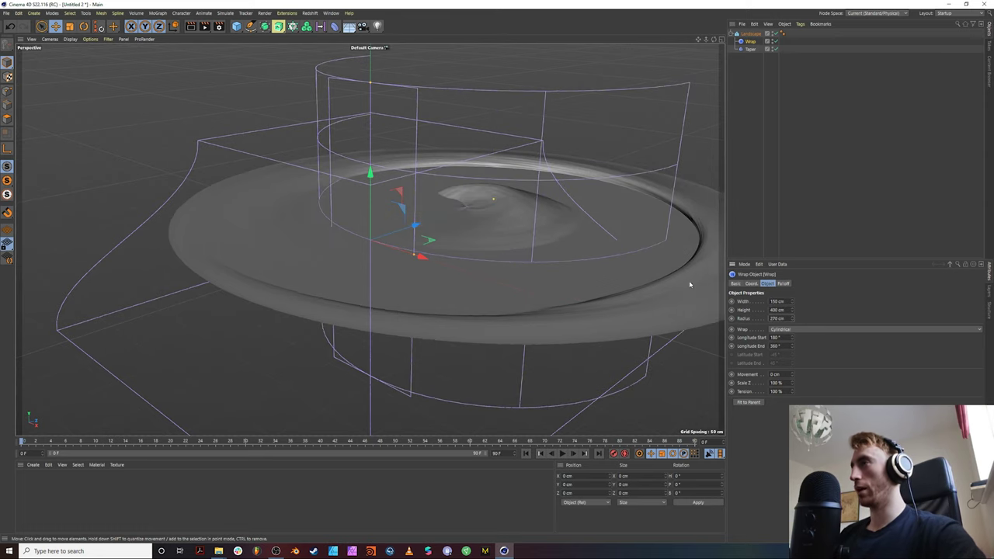
Keyframe the landscape's Scale at 4 and Sea Level at 0 % on frame 90
left_click(799, 176)
left_click_drag(488, 277, 435, 263, "alt")
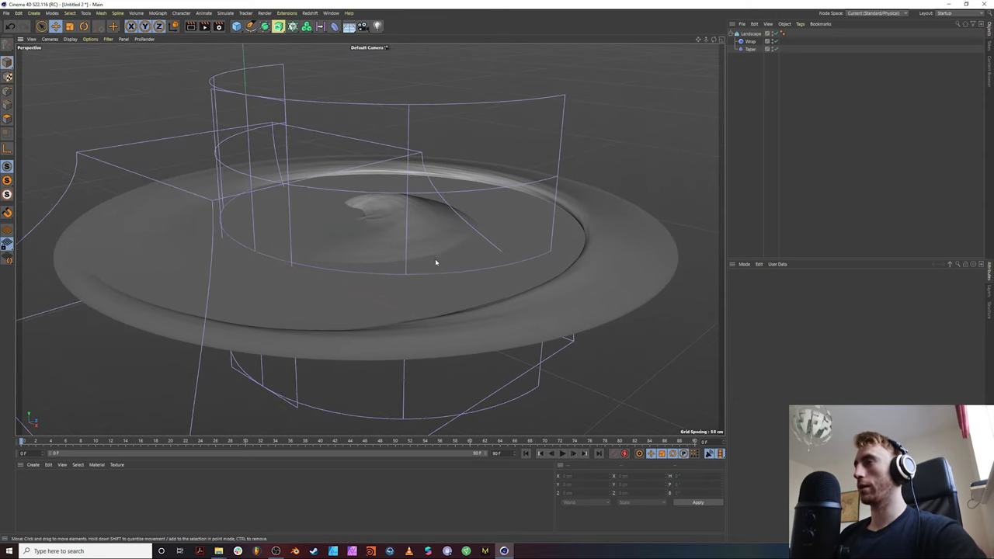
left_click(748, 34)
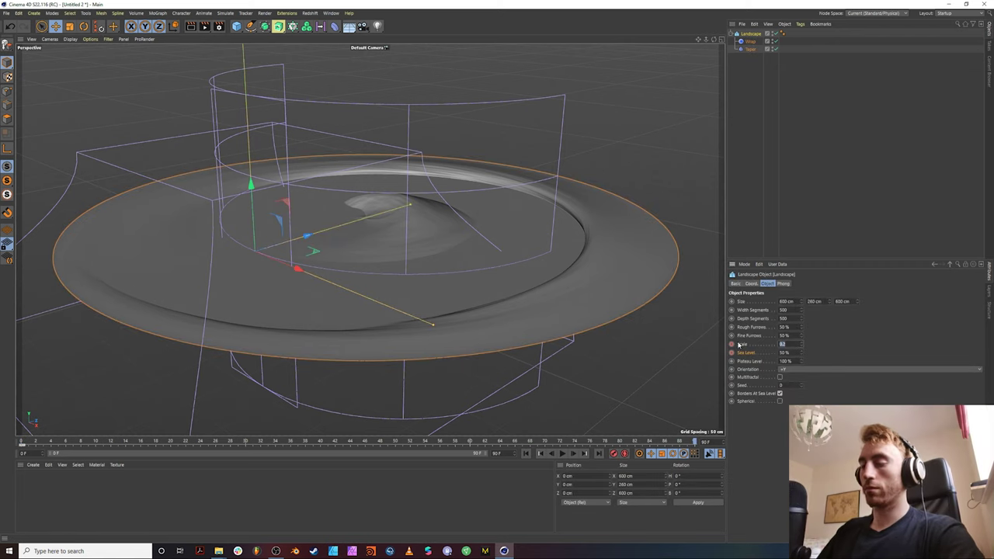
type("4")
key("Return")
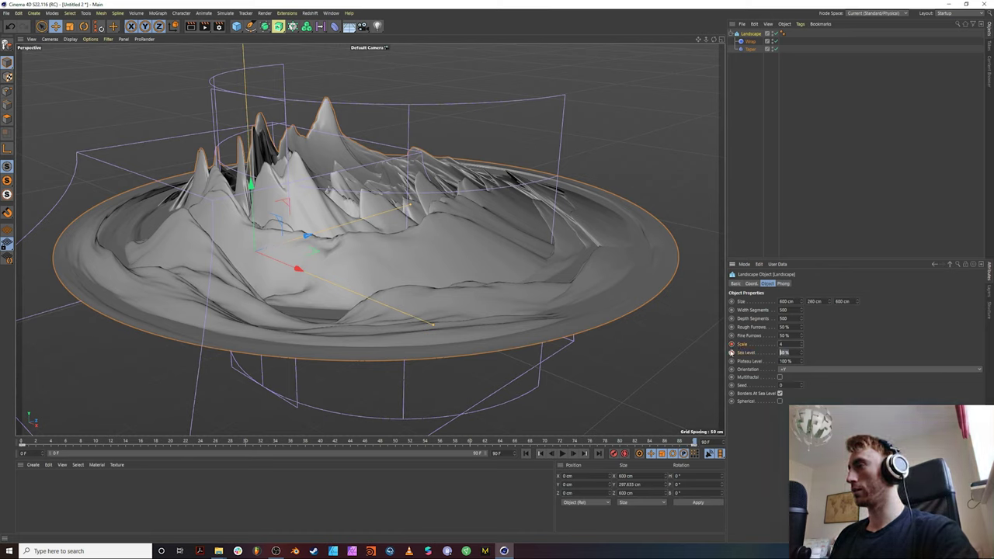
type("0")
key("Return")
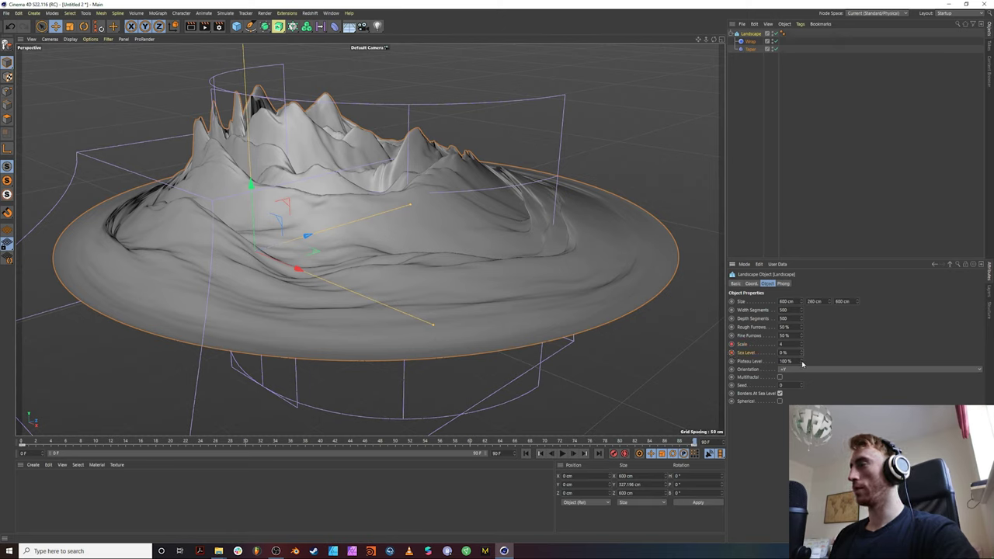
Keyframe the landscape's Seed at 0 on frame 0 and scrub the timeline to preview the terrain animation
left_click_drag(802, 385, 801, 376)
key("ctrl+z")
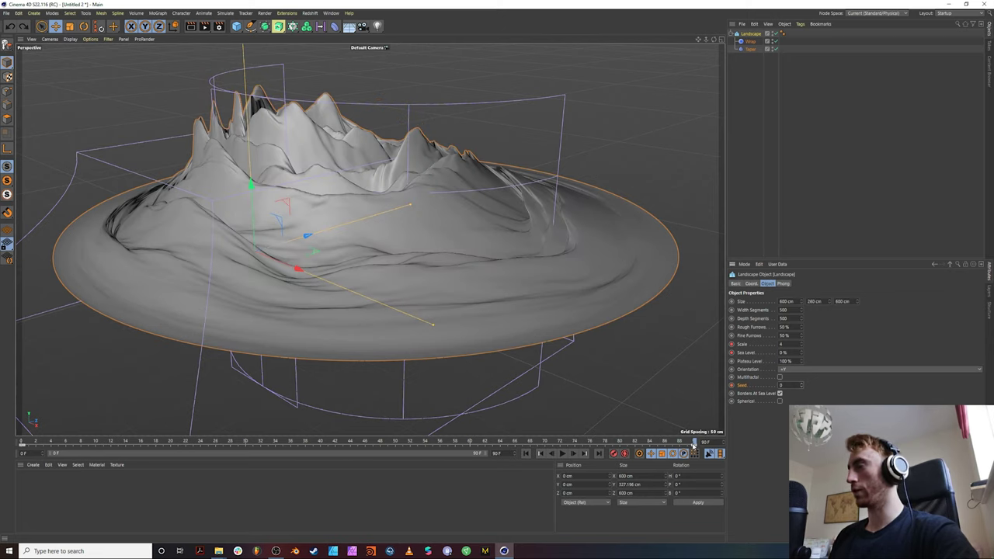
left_click_drag(693, 443, 21, 443)
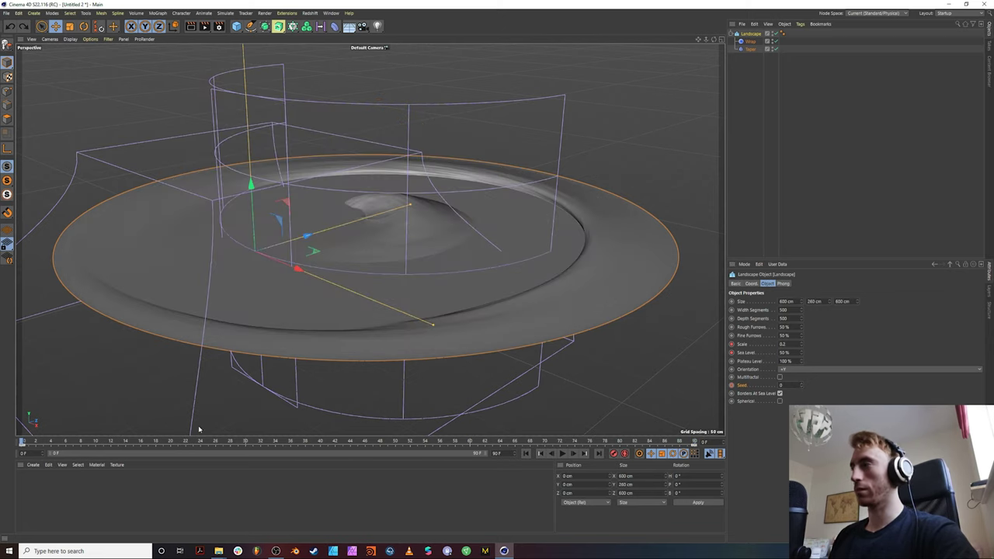
left_click(730, 386)
left_click_drag(404, 444, 540, 445)
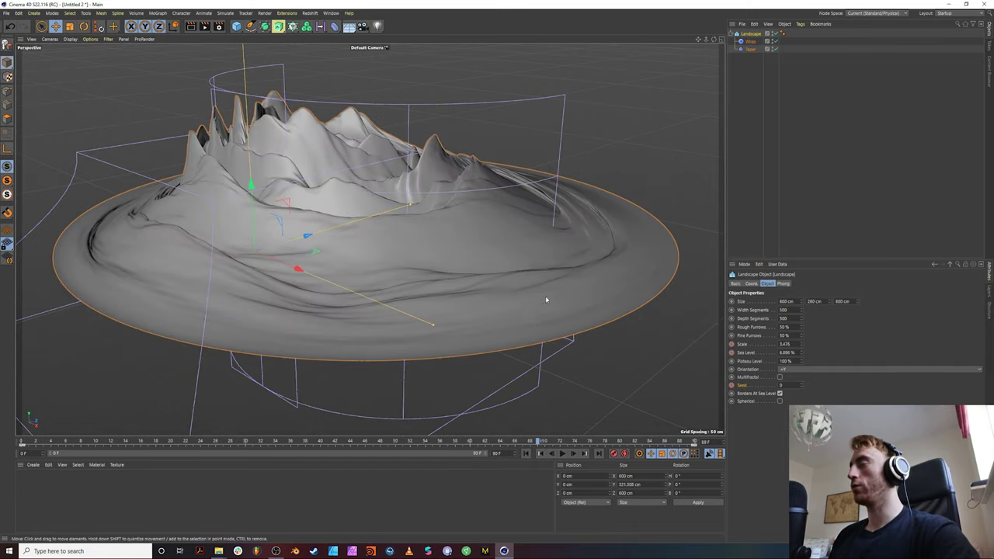
Add a camera facing the mountains from a low angle and look through it
left_click_drag(545, 296, 371, 164, "alt")
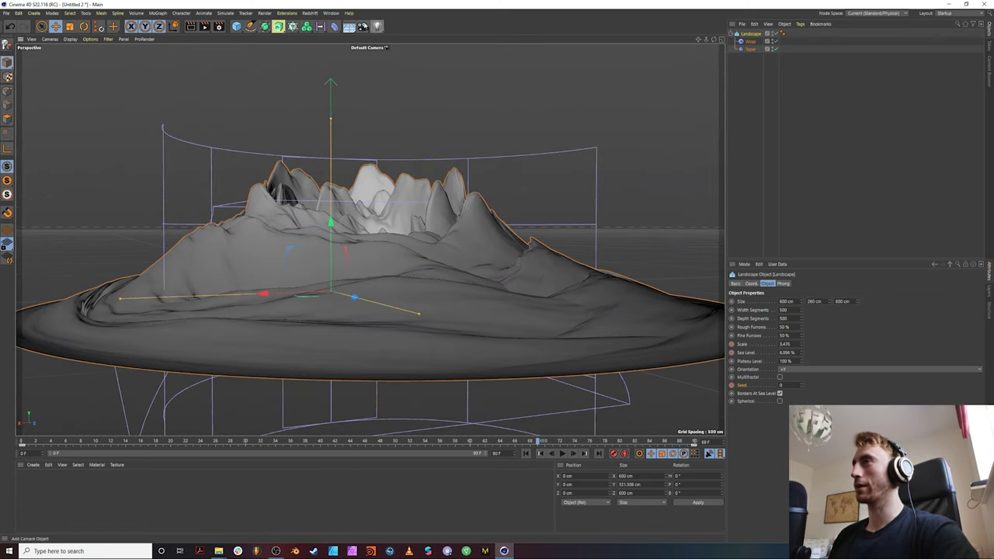
left_click(313, 13)
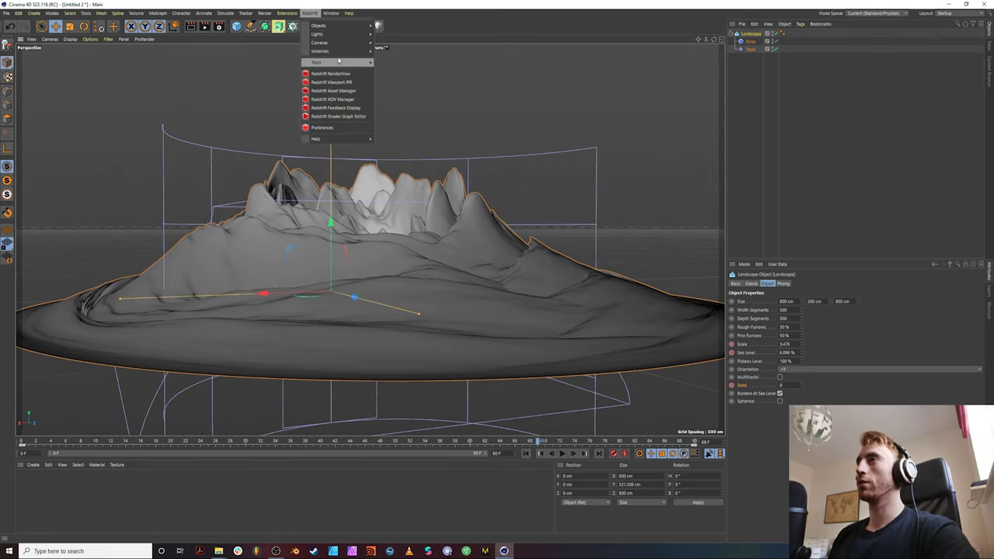
left_click(364, 4)
left_click_drag(363, 25, 398, 37)
left_click(776, 34)
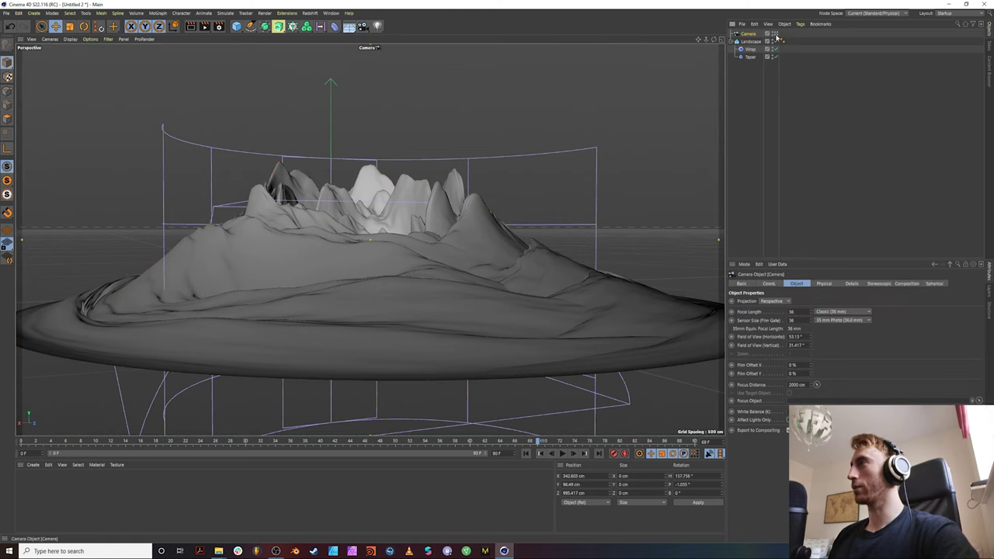
Zero the camera's rotation and move it in front of the landscape, to about X 9 cm and Z -565 cm
middle_click(554, 168)
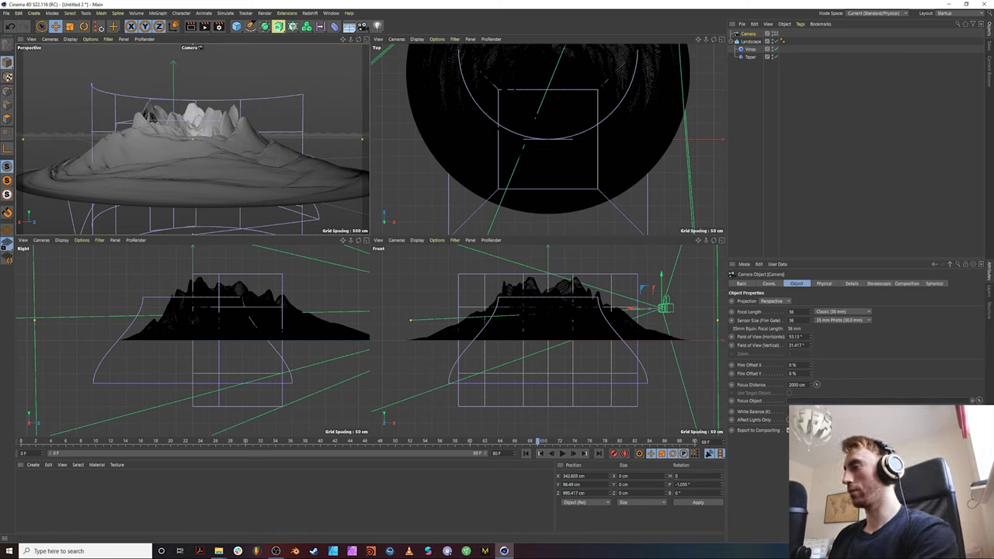
left_click(703, 503)
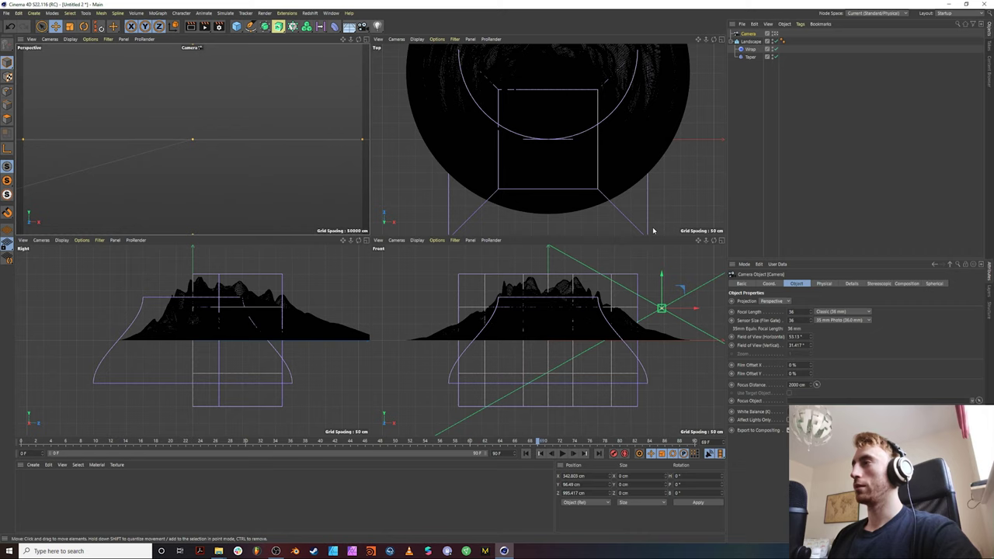
scroll(607, 187, "down", 5)
scroll(549, 137, "up", 1)
scroll(518, 78, "up", 1)
left_click_drag(517, 75, 517, 169)
middle_click_drag(606, 144, 654, 87, "alt")
left_click_drag(585, 136, 558, 155)
left_click_drag(544, 126, 541, 120)
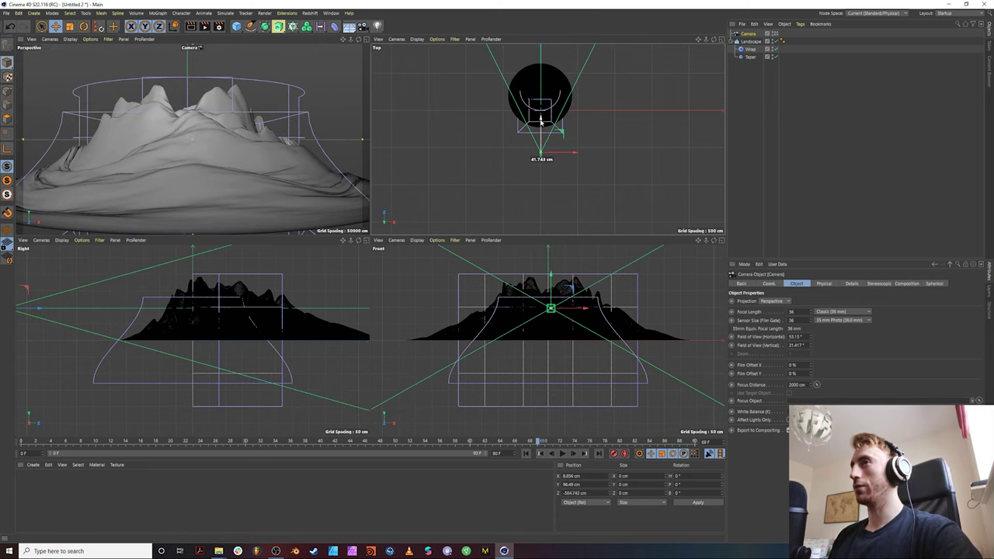
Set the camera's focal length to Wide Angle (25 mm) and move it closer to the landscape, to about Z -424 cm
left_click(843, 311)
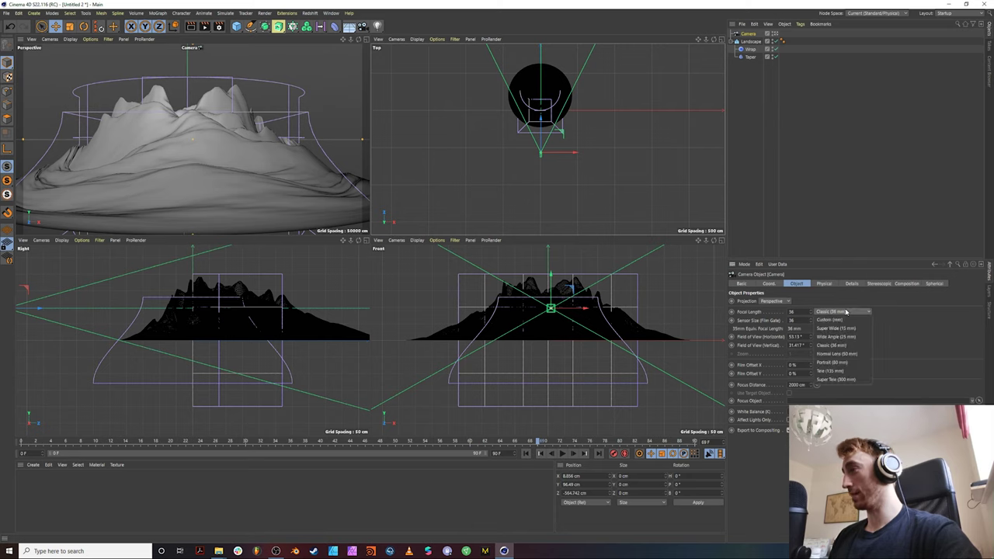
left_click(850, 338)
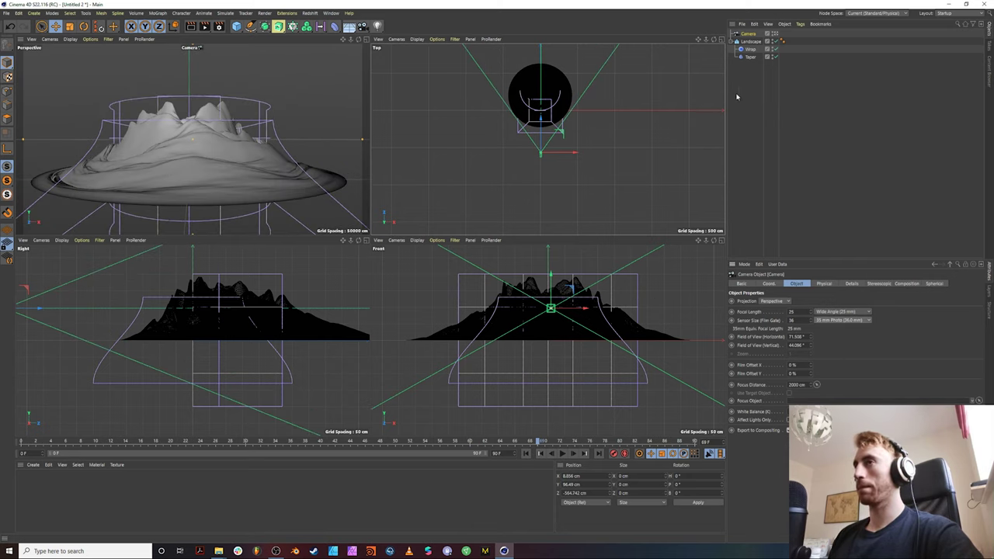
left_click_drag(542, 138, 541, 126)
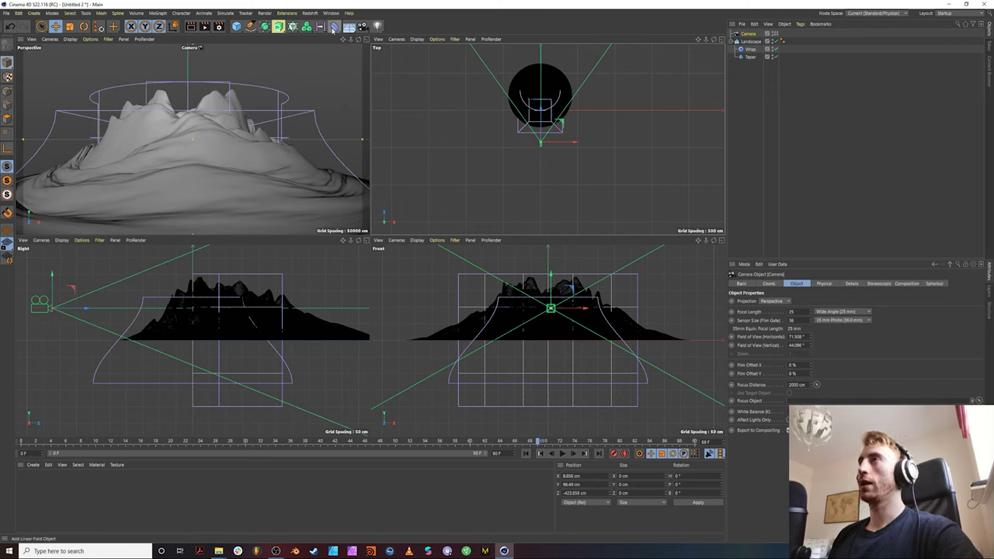
Add a Circle spline on the XZ plane with a 620 cm radius and shift it to about Z 157 cm around the landscape
left_click(239, 27)
left_click(250, 26)
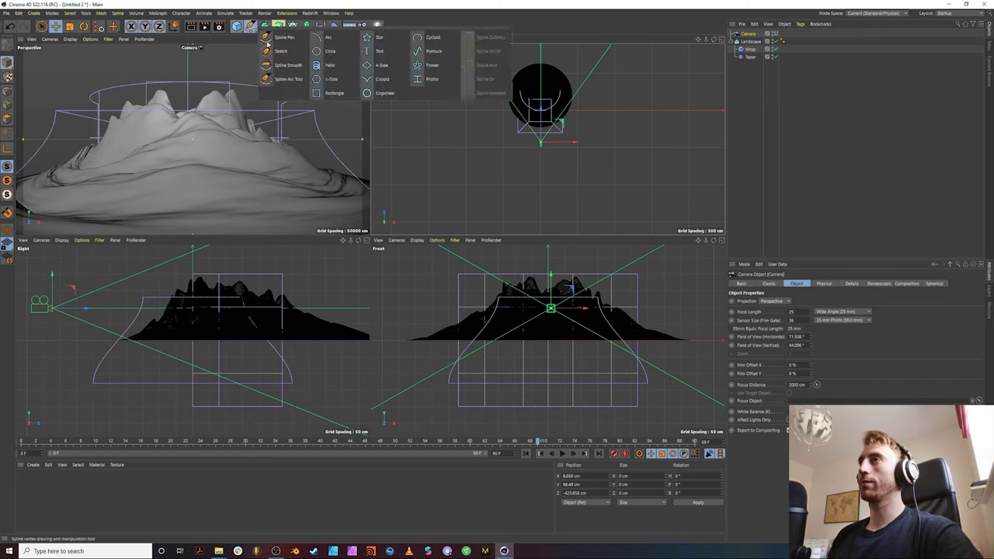
left_click(332, 51)
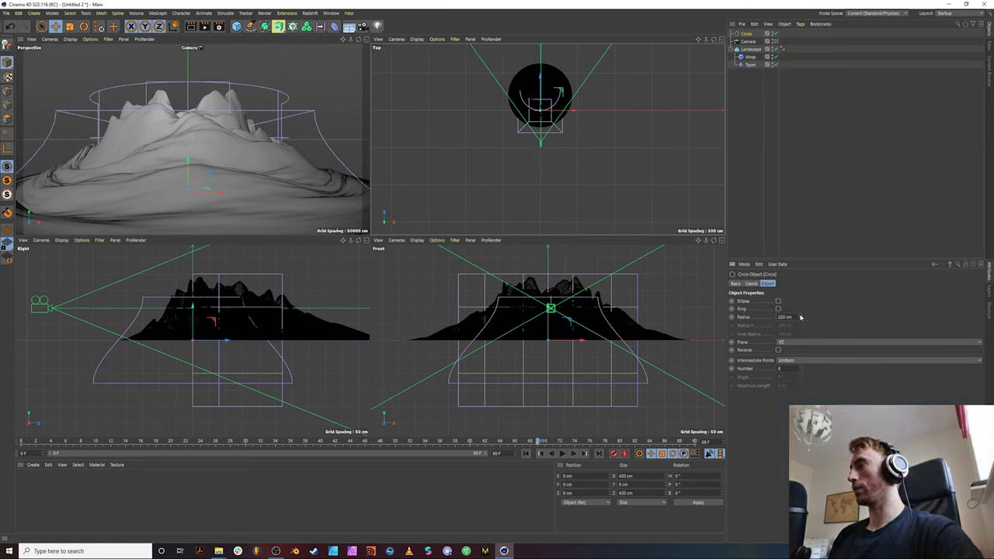
left_click_drag(801, 316, 835, 314)
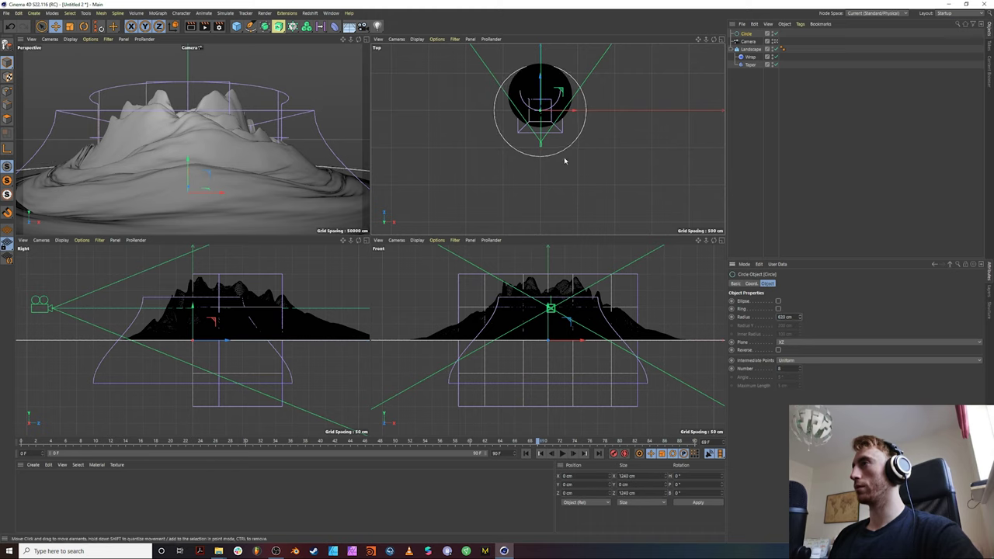
left_click_drag(541, 85, 541, 75)
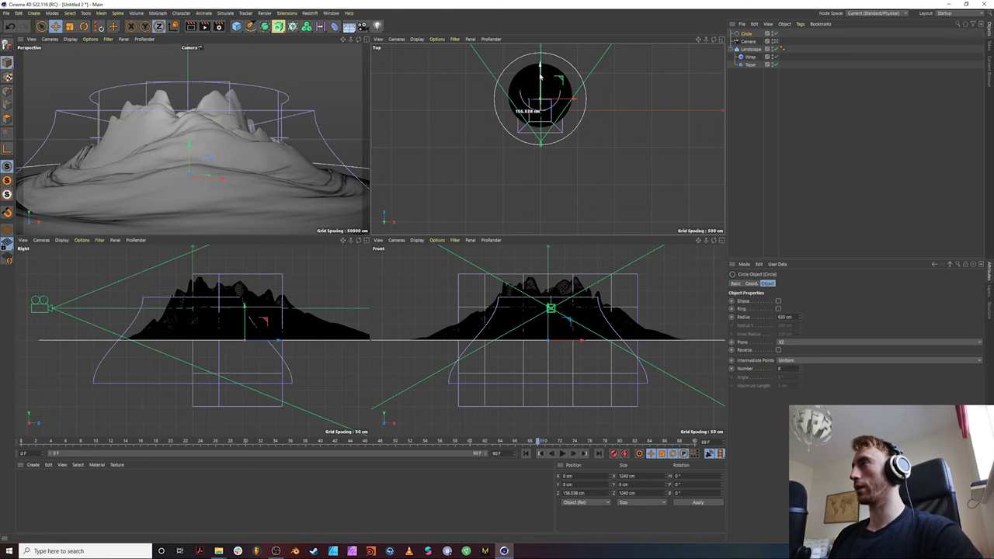
Give the camera an Align to Spline tag that uses the circle as its spline path
right_click(747, 41)
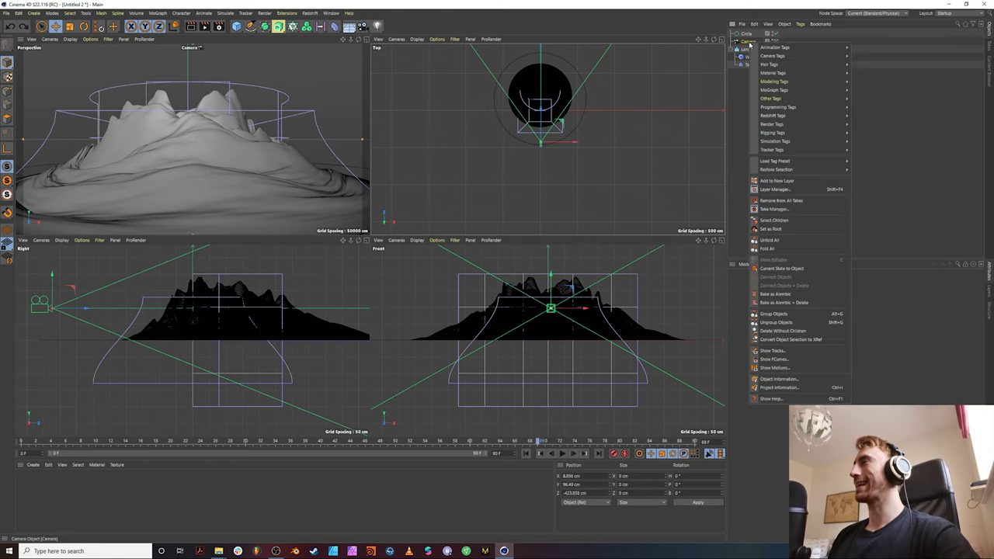
mouse_move(756, 48)
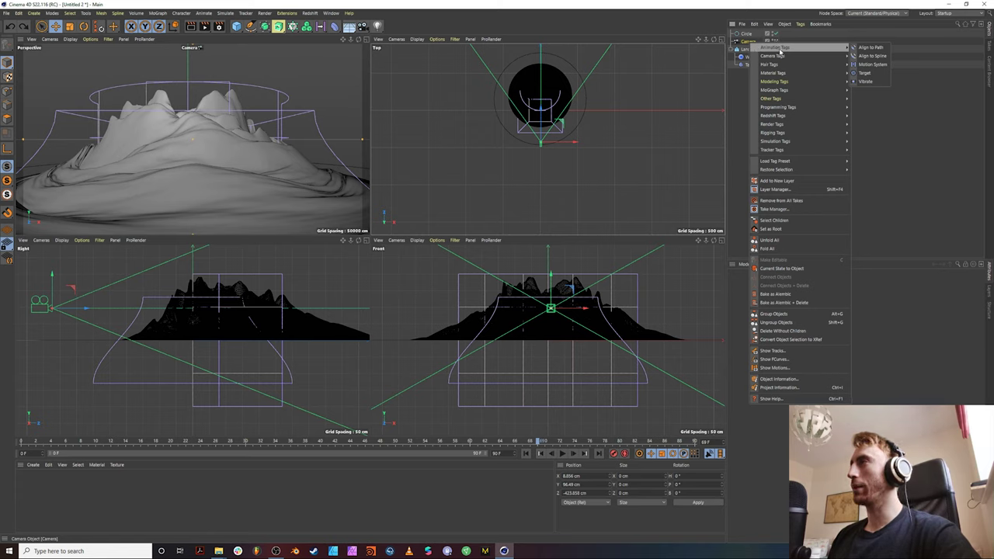
left_click(869, 56)
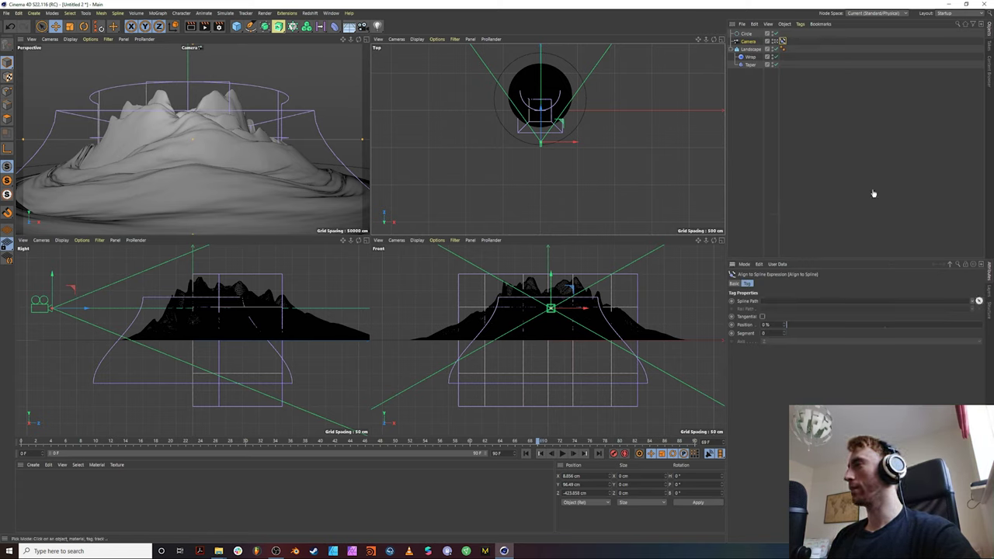
left_click(743, 34)
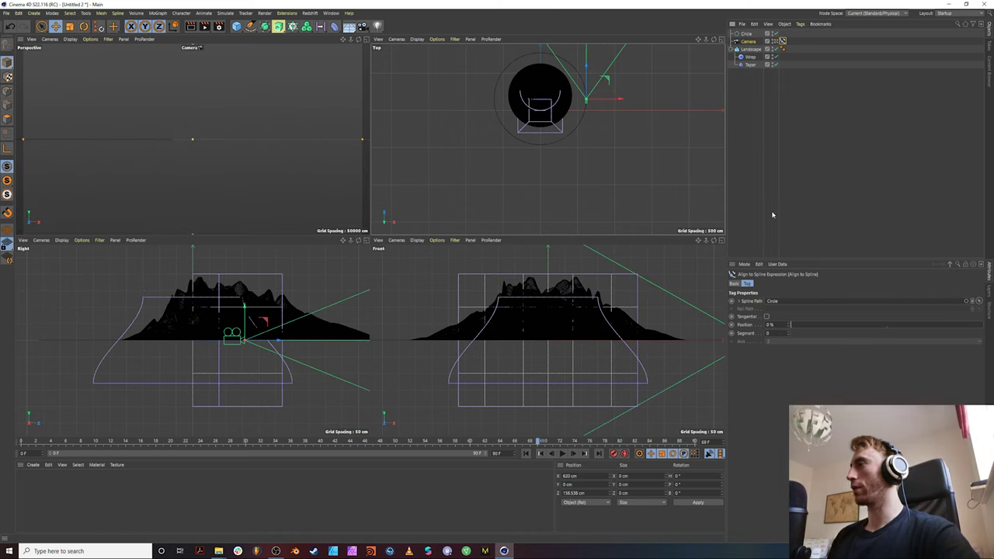
Keyframe the Align to Spline tag's Position at 0 % on frame 0 and 100 % on frame 90
key("shift+f")
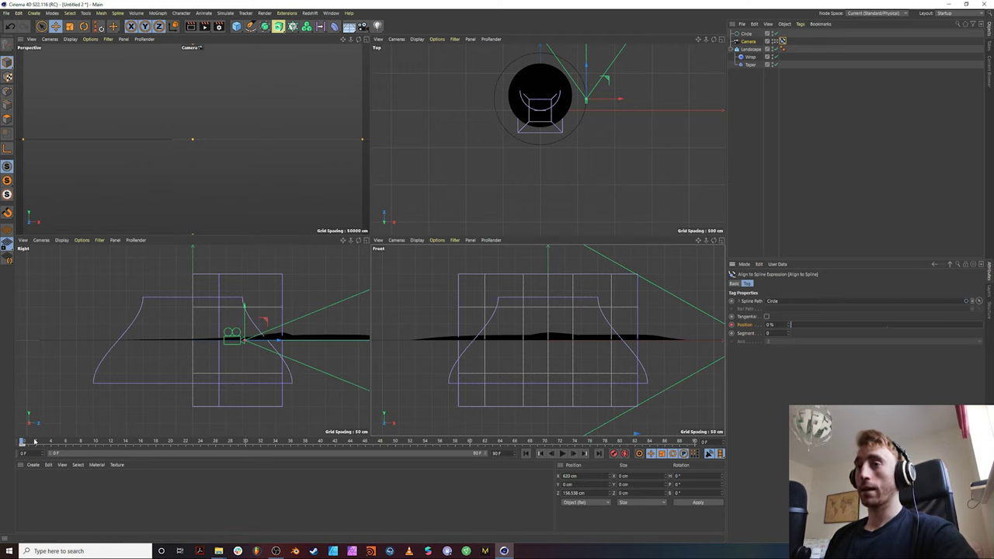
left_click_drag(22, 442, 705, 443)
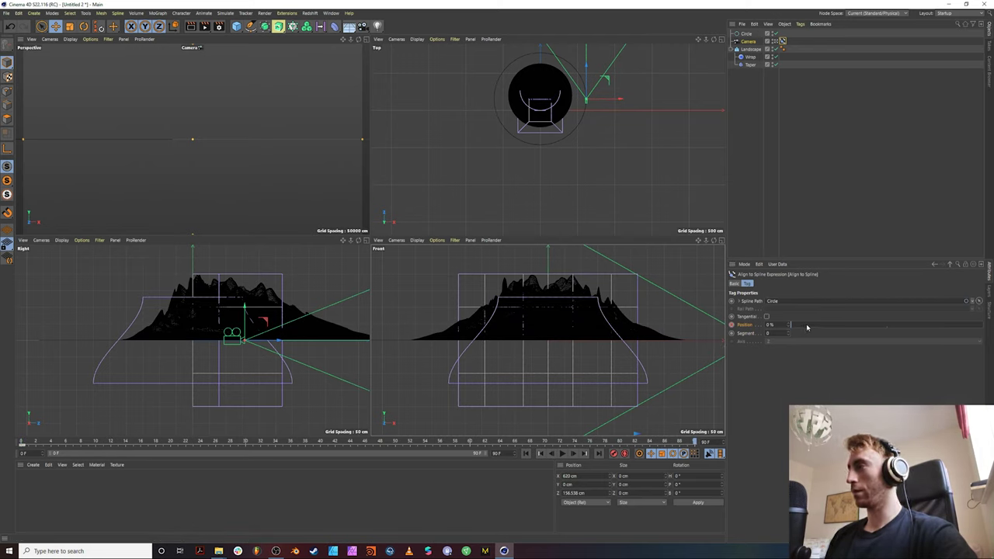
left_click_drag(806, 327, 982, 327)
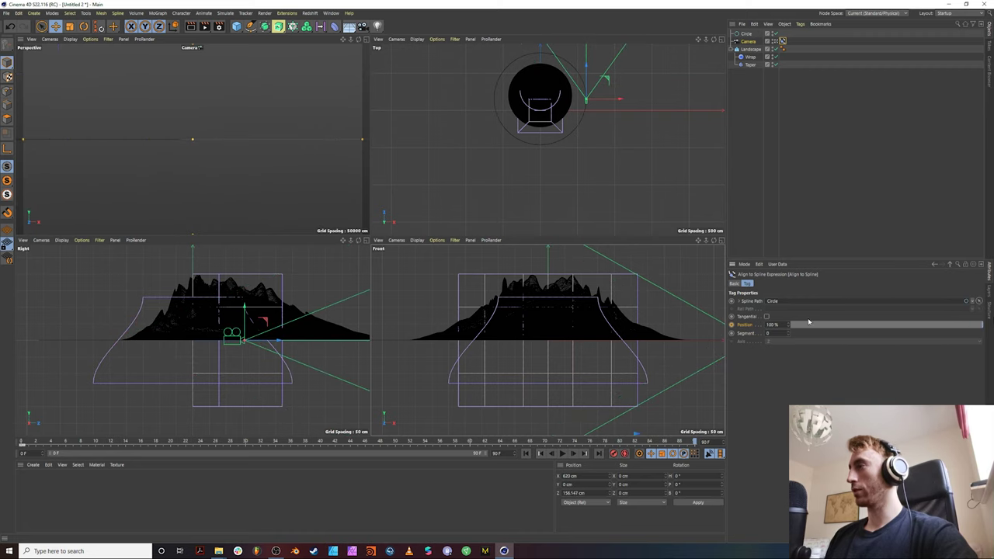
left_click(735, 327)
Enable Tangential on the Align to Spline tag, set its Axis to X, and preview the camera move along the timeline
left_click(766, 316)
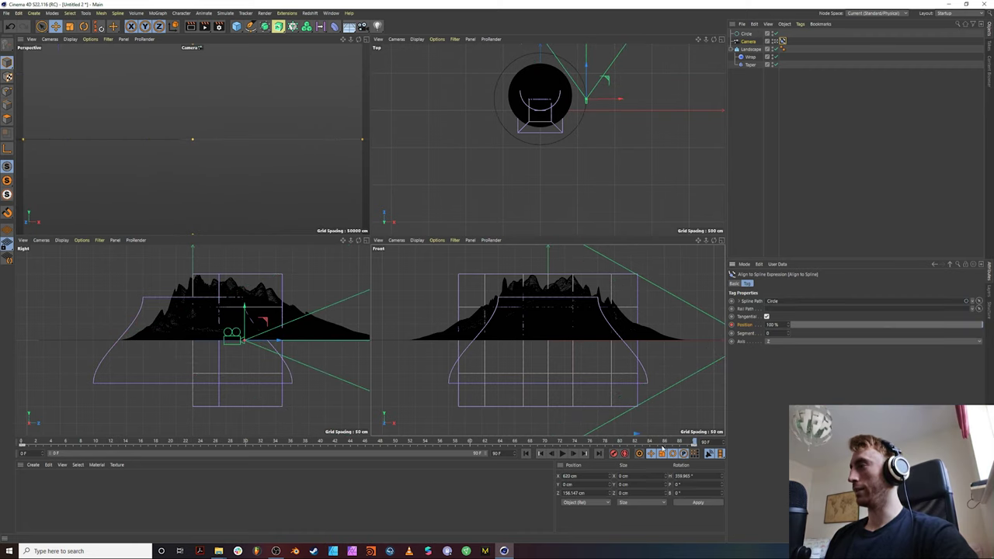
left_click_drag(694, 442, 784, 460)
left_click(124, 150)
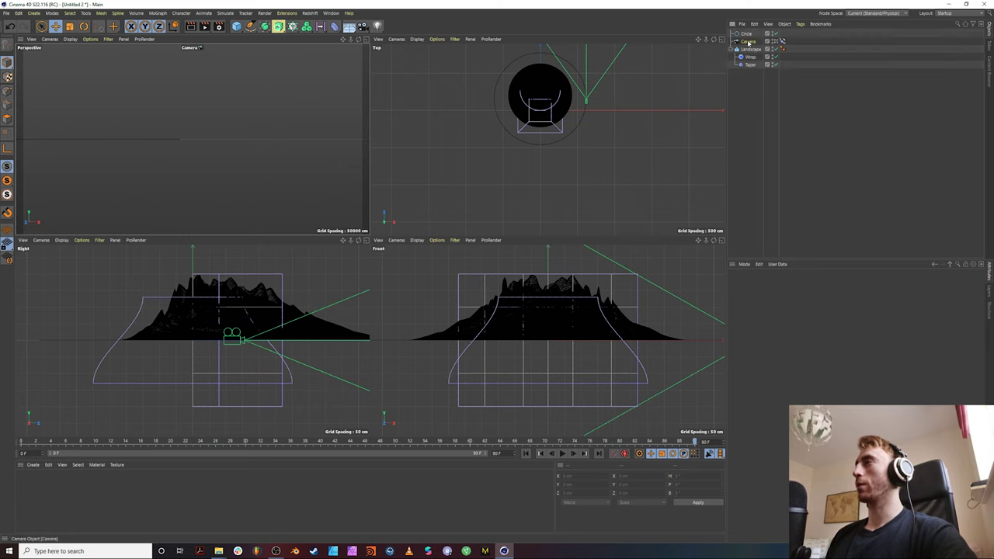
left_click(749, 42)
left_click(782, 40)
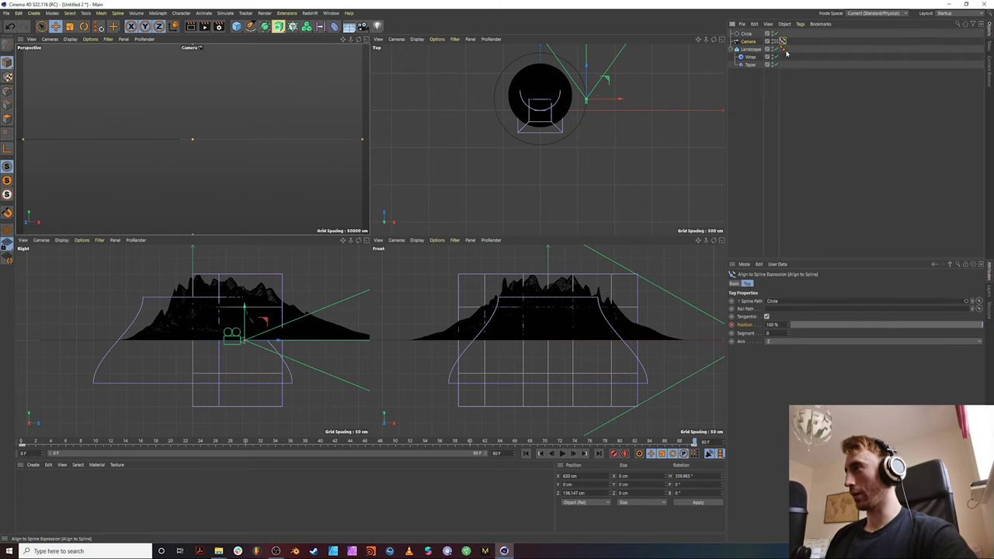
left_click(775, 342)
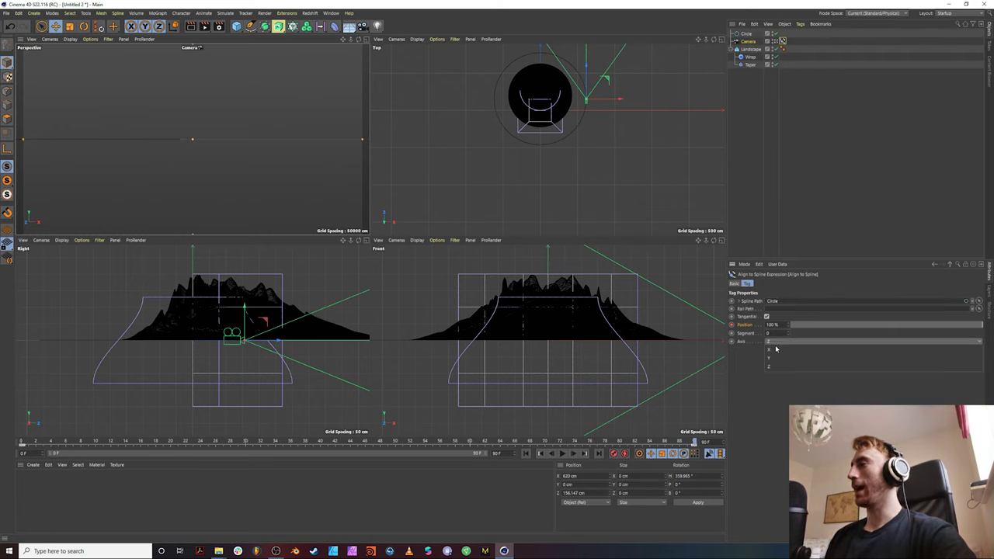
left_click(775, 350)
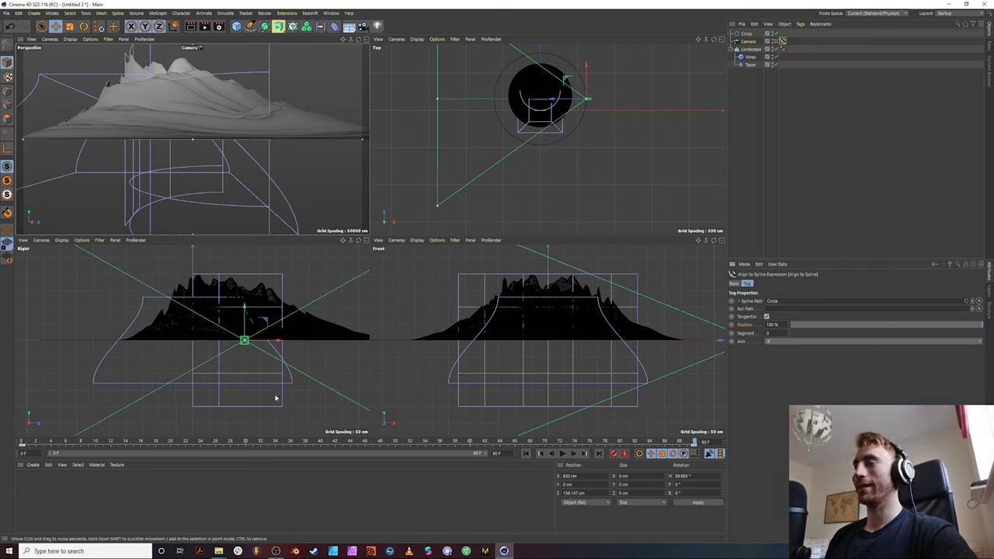
left_click_drag(31, 445, 742, 460)
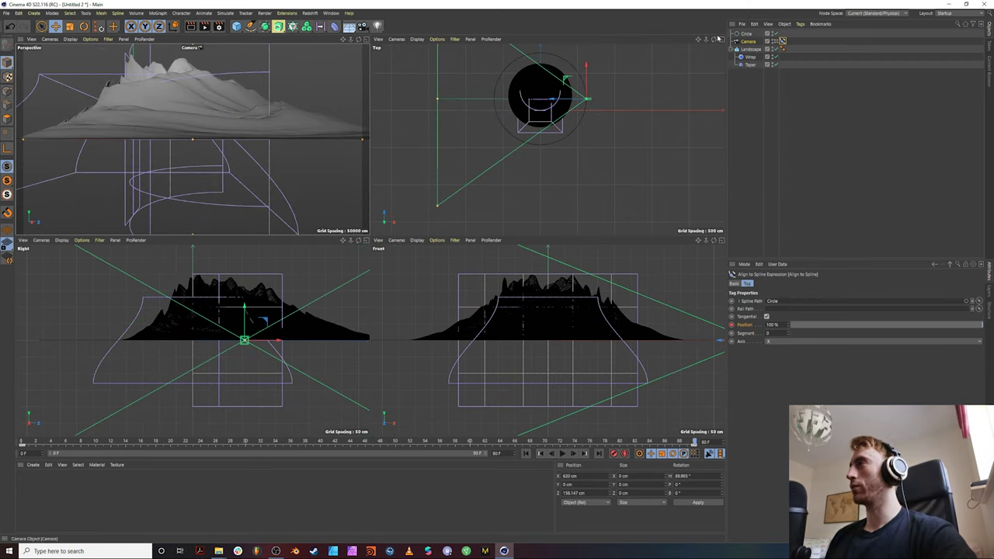
Raise the circle to about Y 58 cm and scale it down to a radius of about 476 cm
left_click(745, 34)
left_click_drag(548, 324, 548, 303)
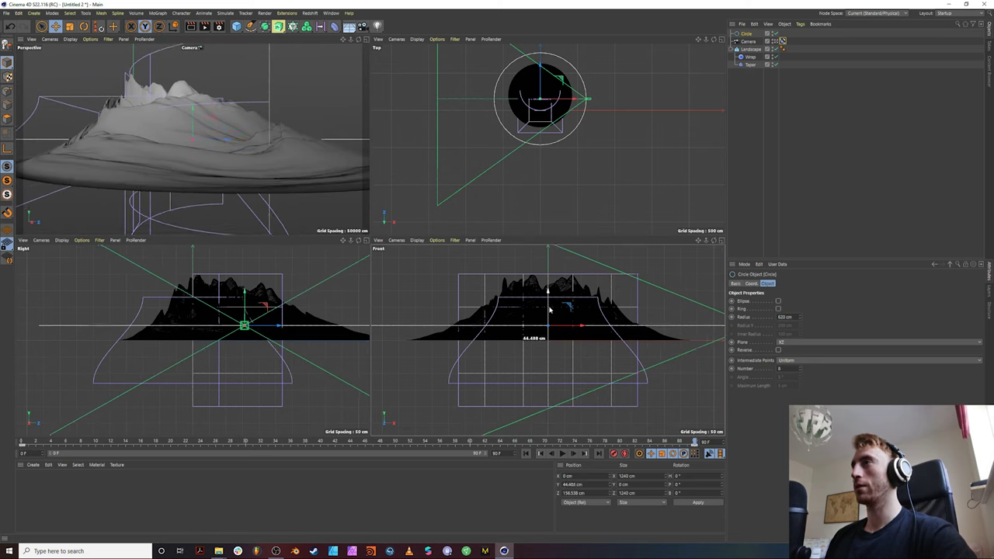
left_click(83, 25)
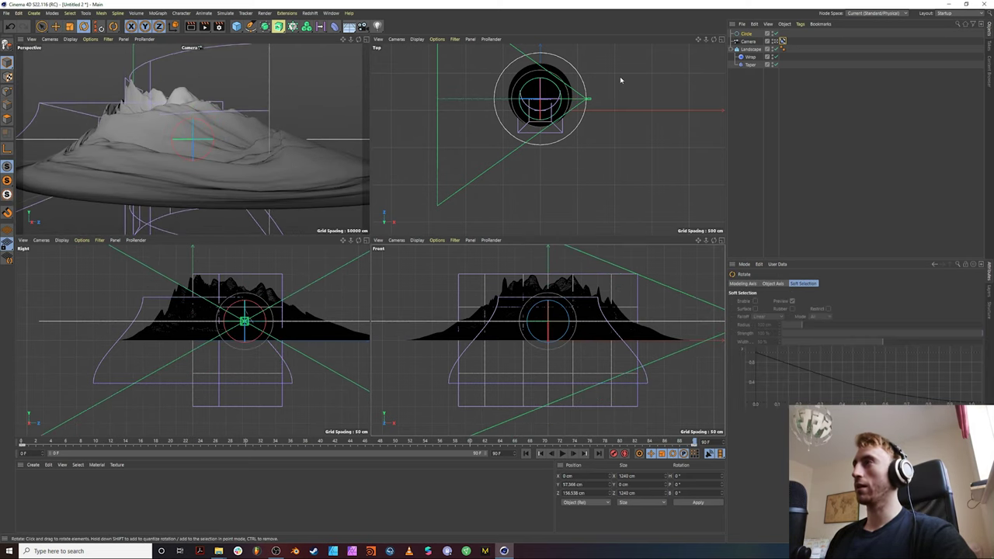
left_click_drag(620, 80, 469, 225)
key("ctrl+z")
key("t")
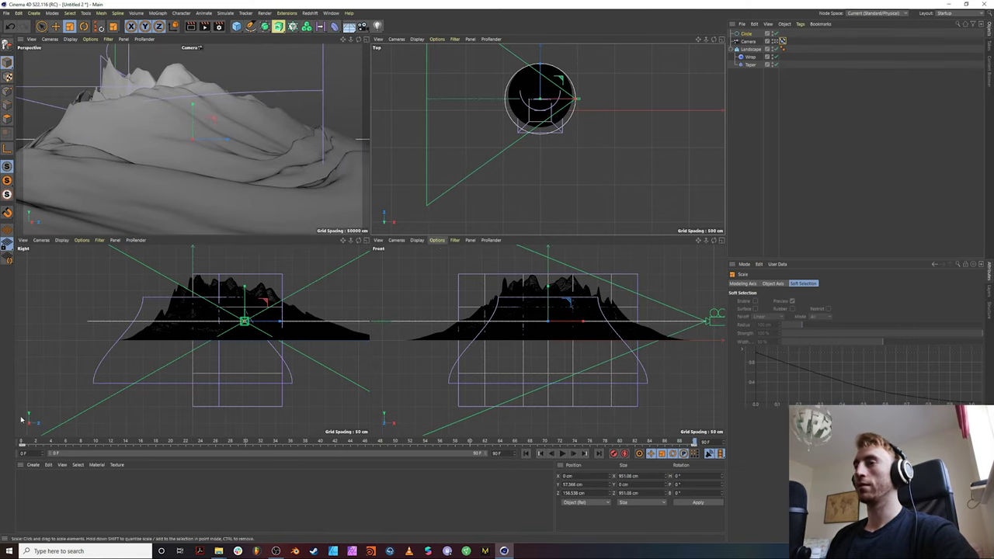
left_click_drag(23, 442, 91, 412)
Set the camera's focal length to Super Wide (15 mm) and scrub through to frame 90 to check the framing
left_click(745, 41)
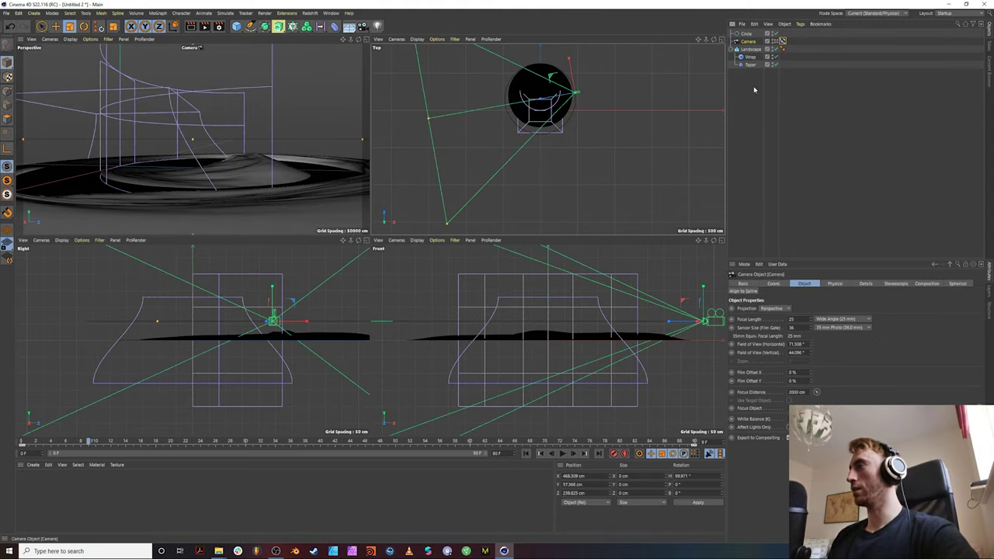
left_click(851, 318)
left_click(846, 337)
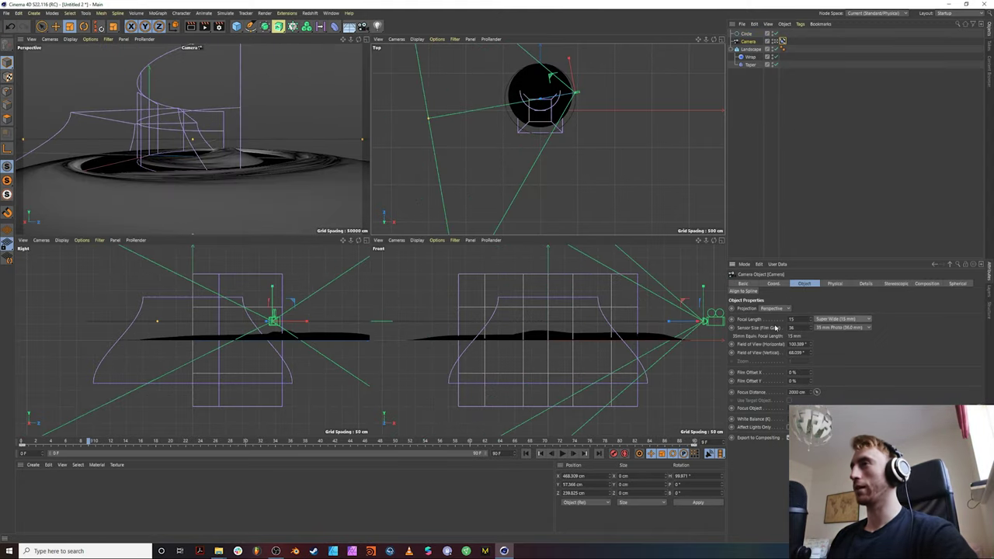
left_click_drag(26, 444, 693, 441)
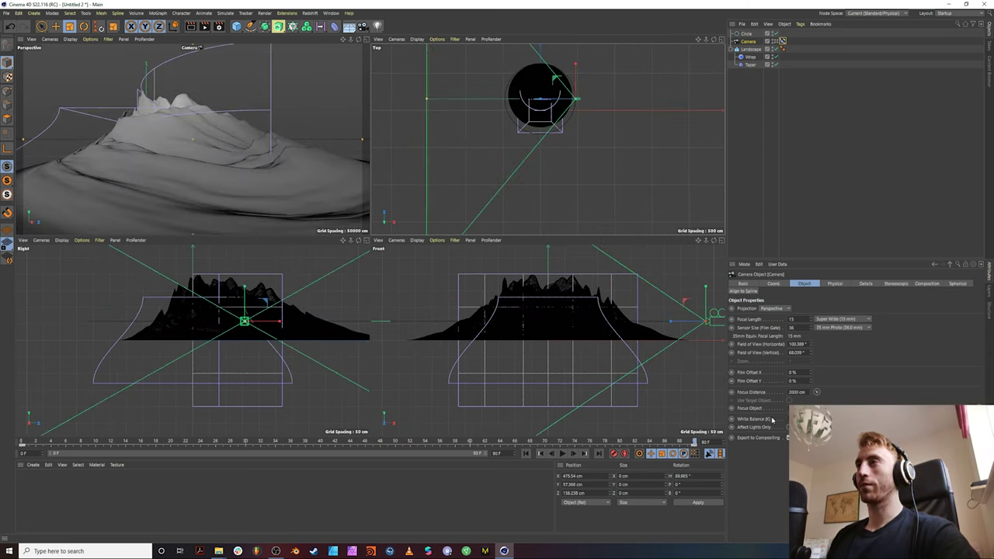
Move the circle to about Z 203 cm to recentre the camera path, and return the timeline to frame 0
left_click(748, 35)
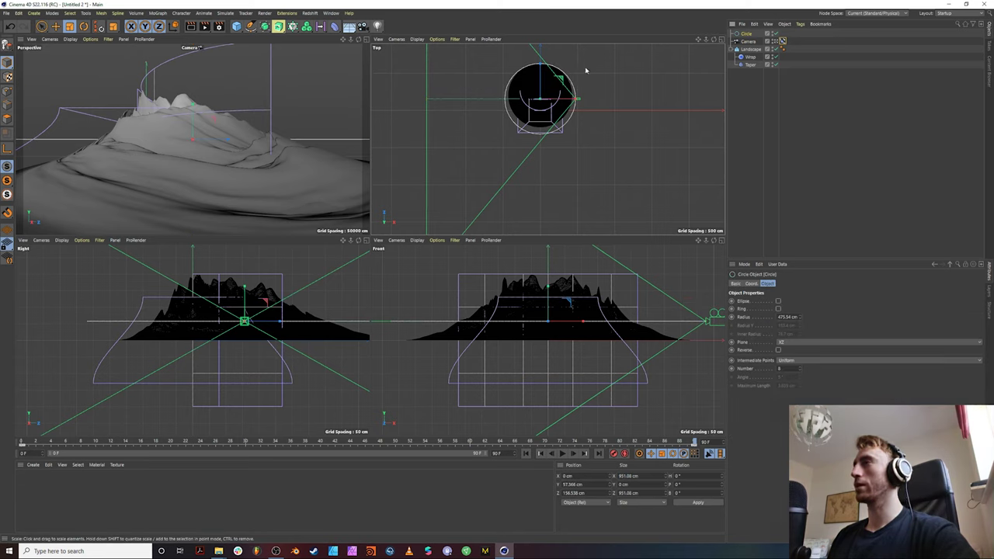
key("e")
left_click_drag(569, 103, 544, 76)
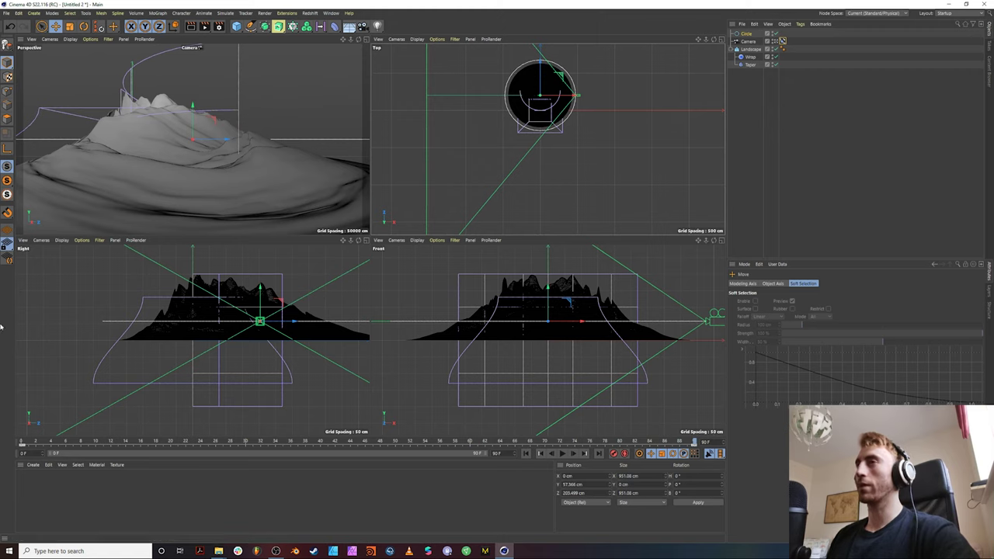
left_click_drag(26, 441, 2, 417)
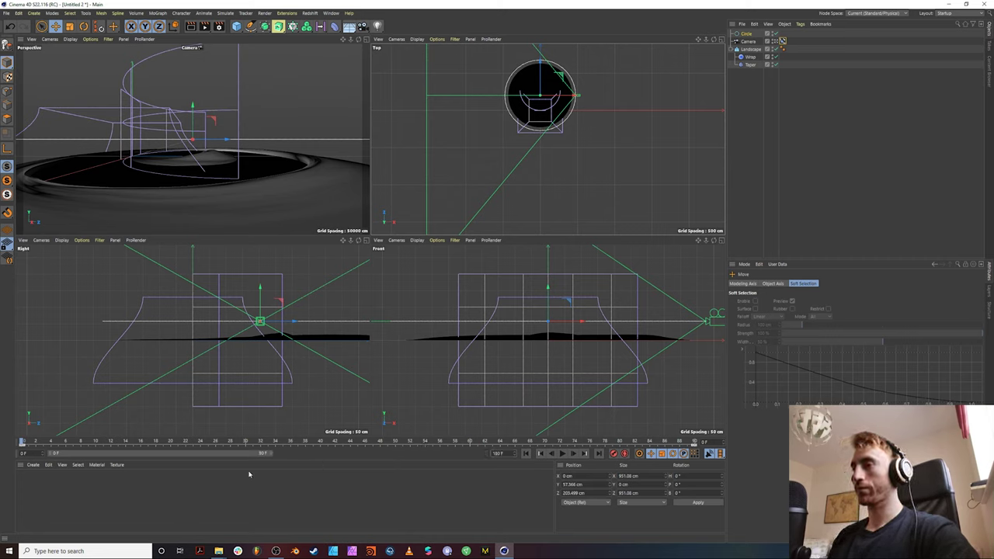
Extend the timeline's preview range to frame 180 and scrub through the landscape animation, returning to frame 0
left_click_drag(273, 453, 638, 476)
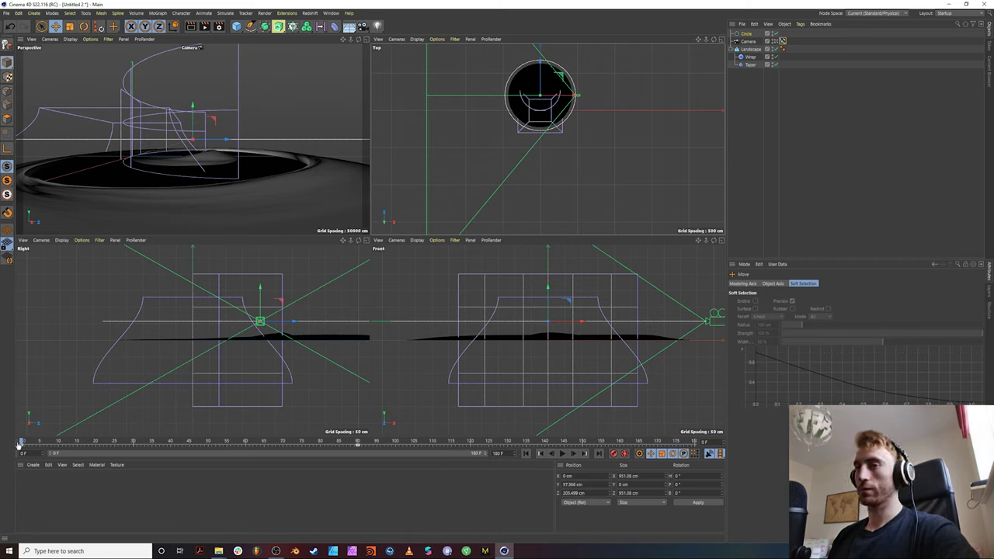
left_click(749, 50)
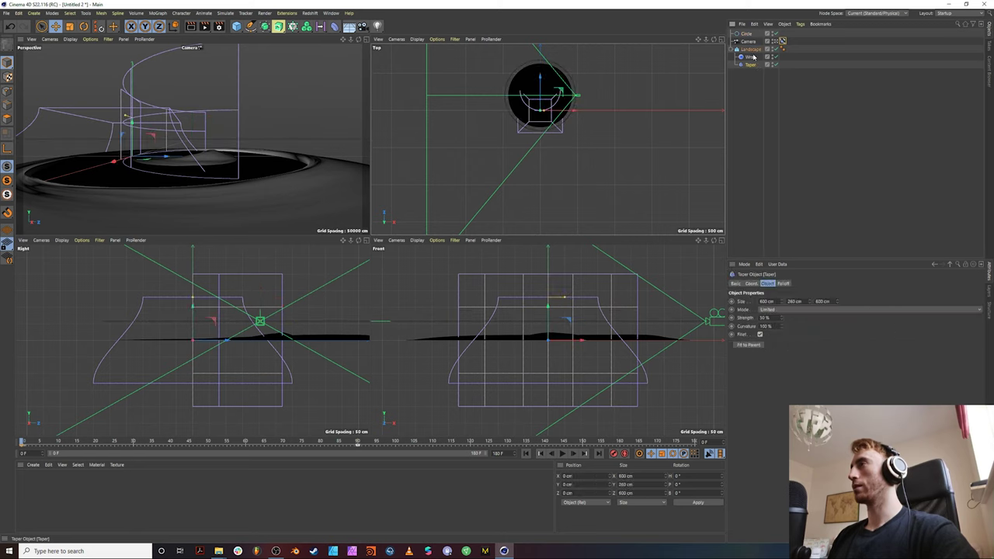
left_click_drag(21, 443, 608, 442)
left_click_drag(746, 441, 2, 489)
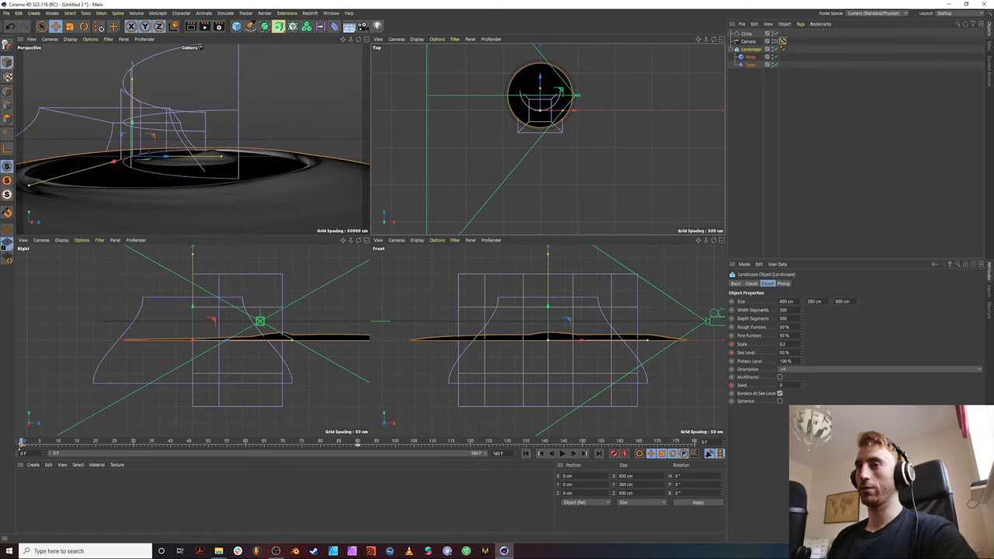
At frame 180, set the Landscape's Scale to 0.2 and Sea Level to 50% and keyframe both
key("shift+g")
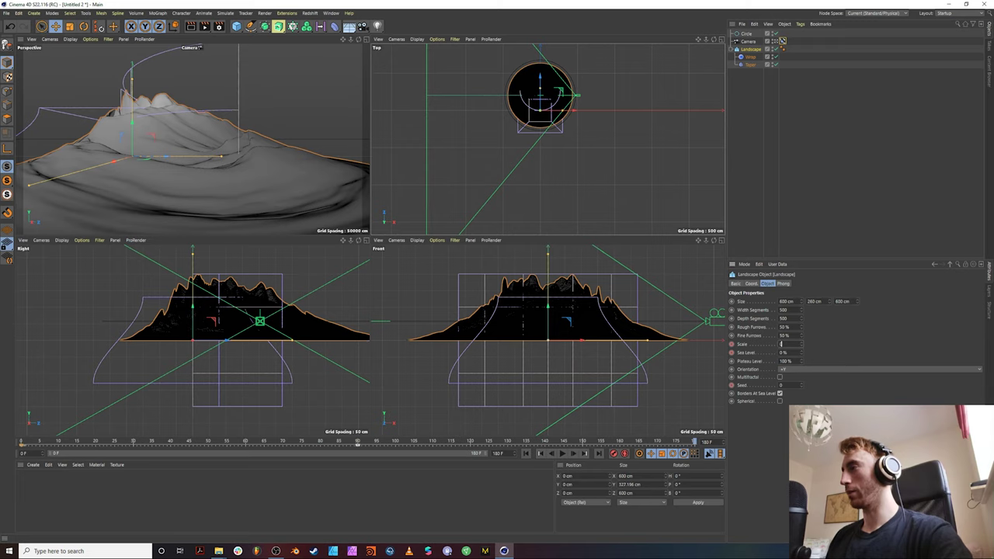
left_click_drag(780, 353, 731, 353)
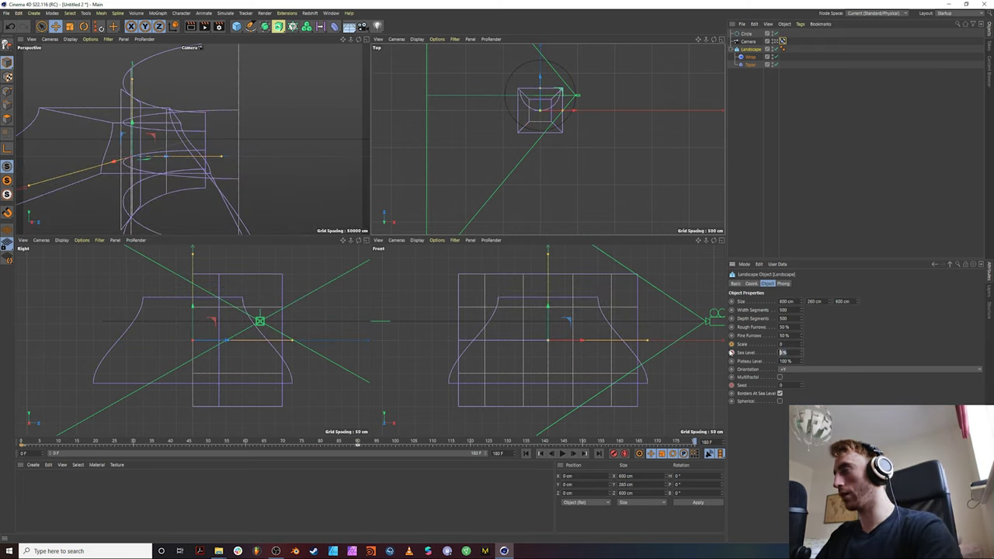
left_click(784, 344)
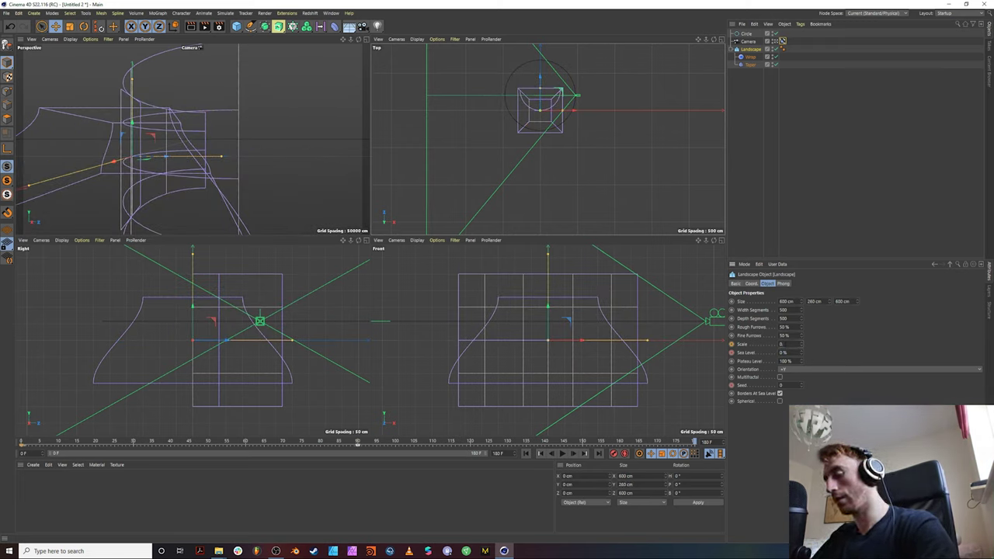
type("0.2")
key("Return")
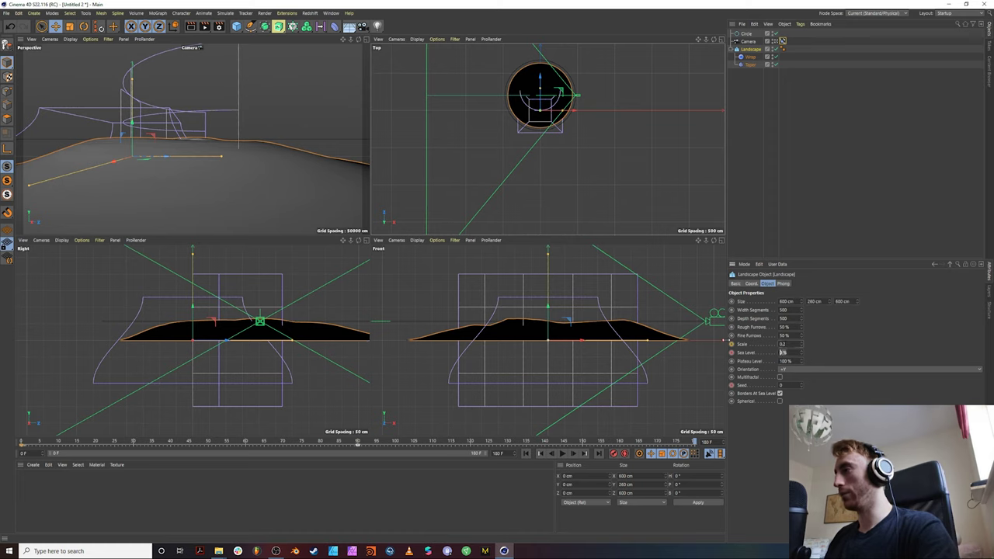
type("50")
key("Return")
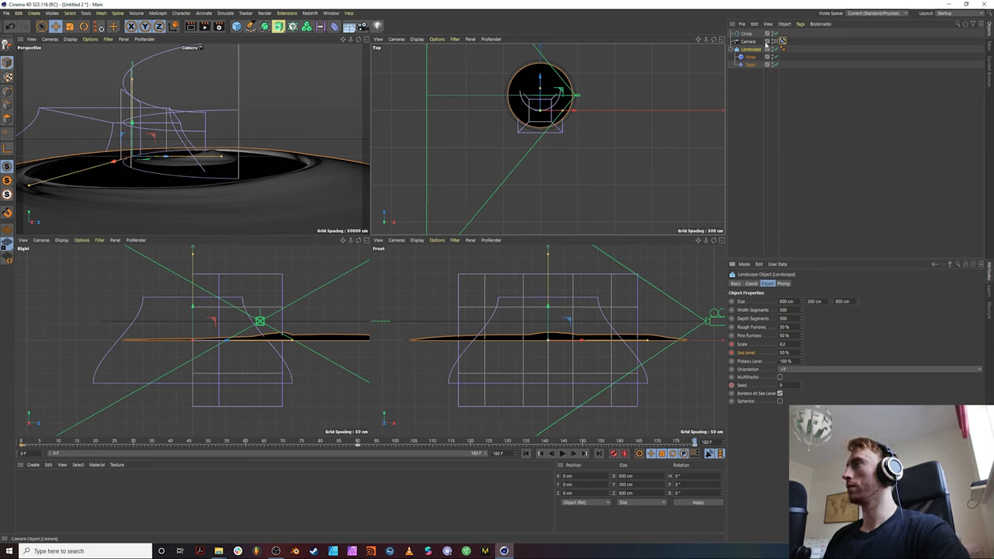
Move the 100% Position key of the camera's Align to Spline tag to frame 180
left_click(747, 34)
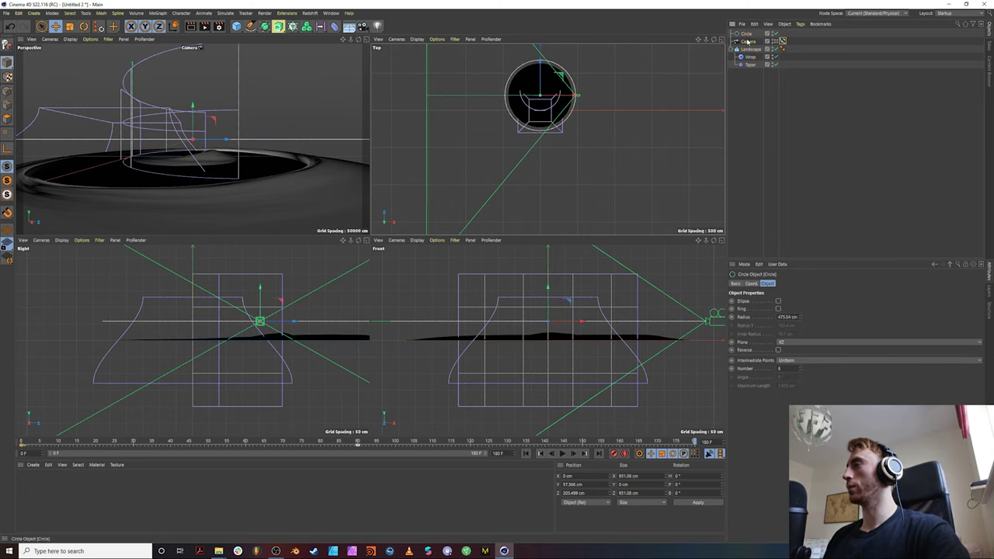
left_click(747, 42)
left_click(782, 42)
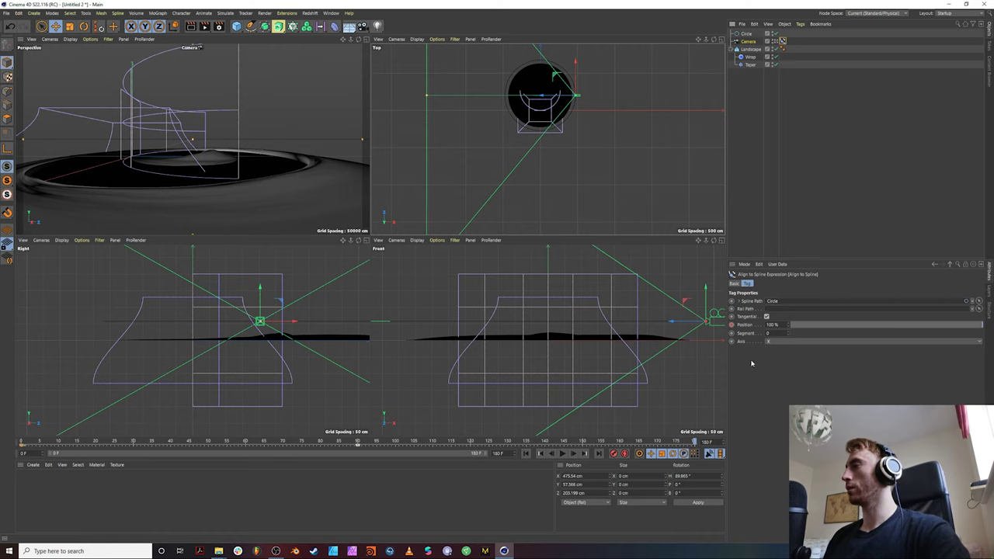
left_click(359, 445)
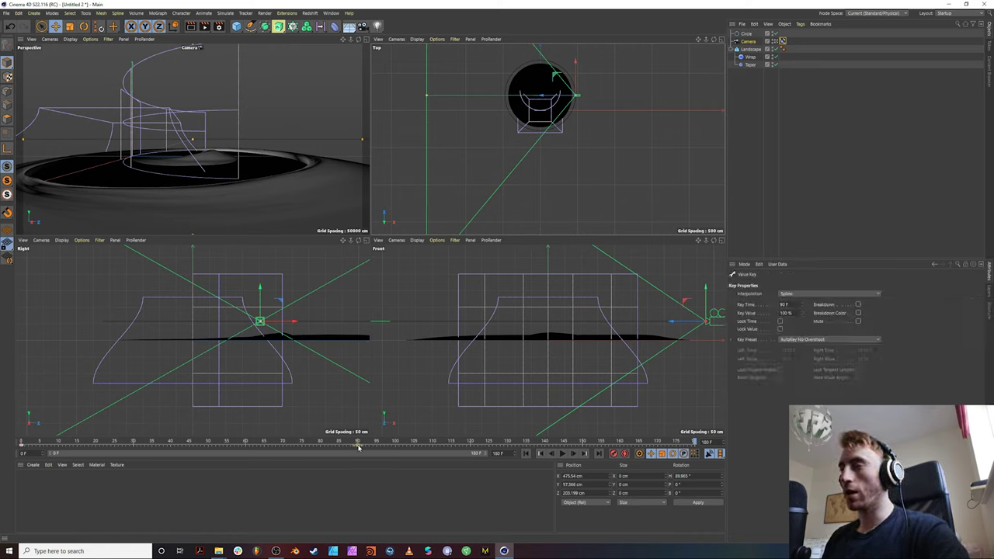
left_click(782, 42)
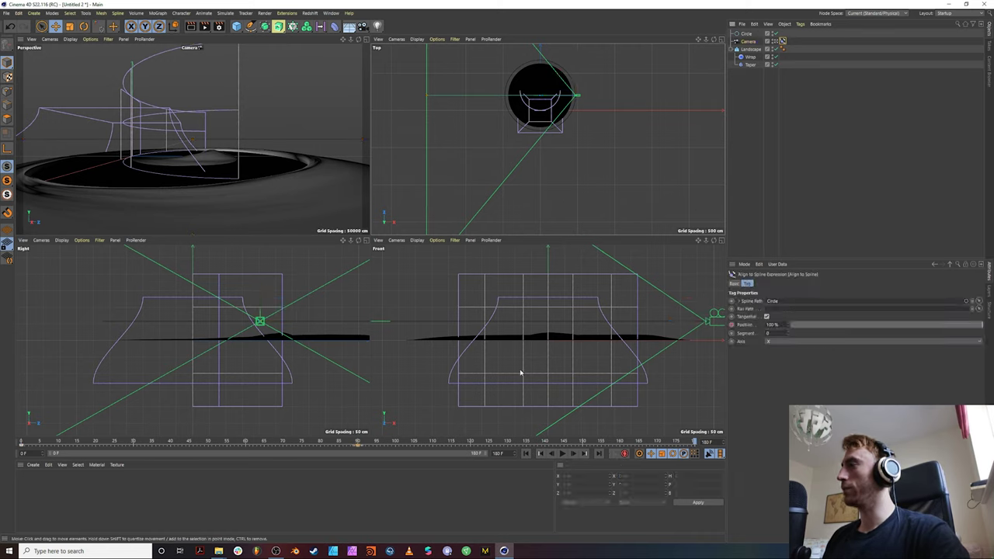
left_click(692, 442)
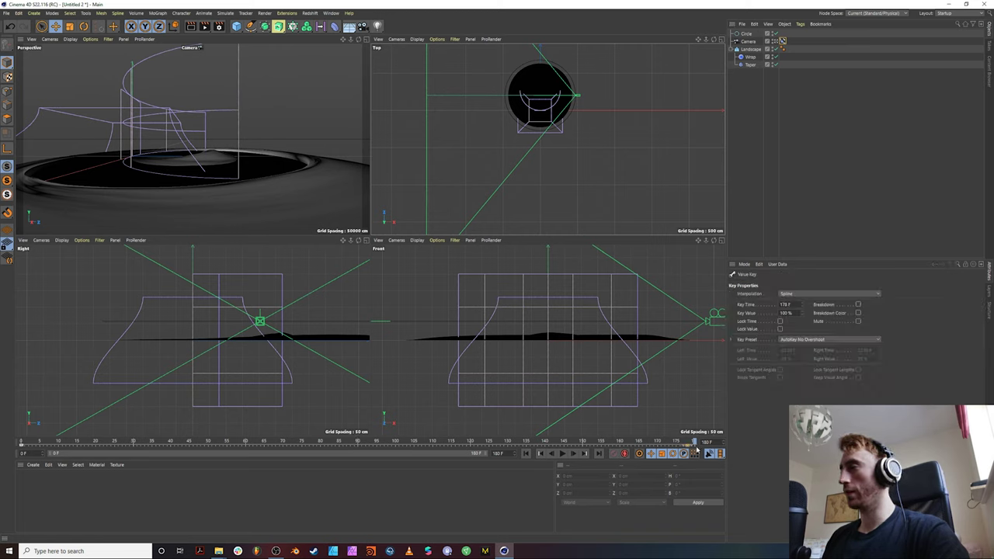
left_click_drag(693, 443, 781, 438)
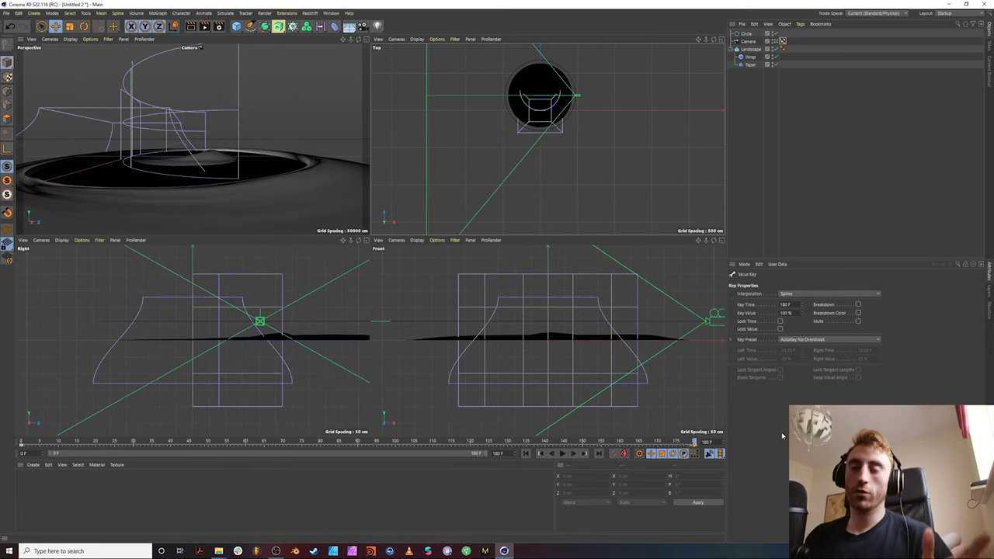